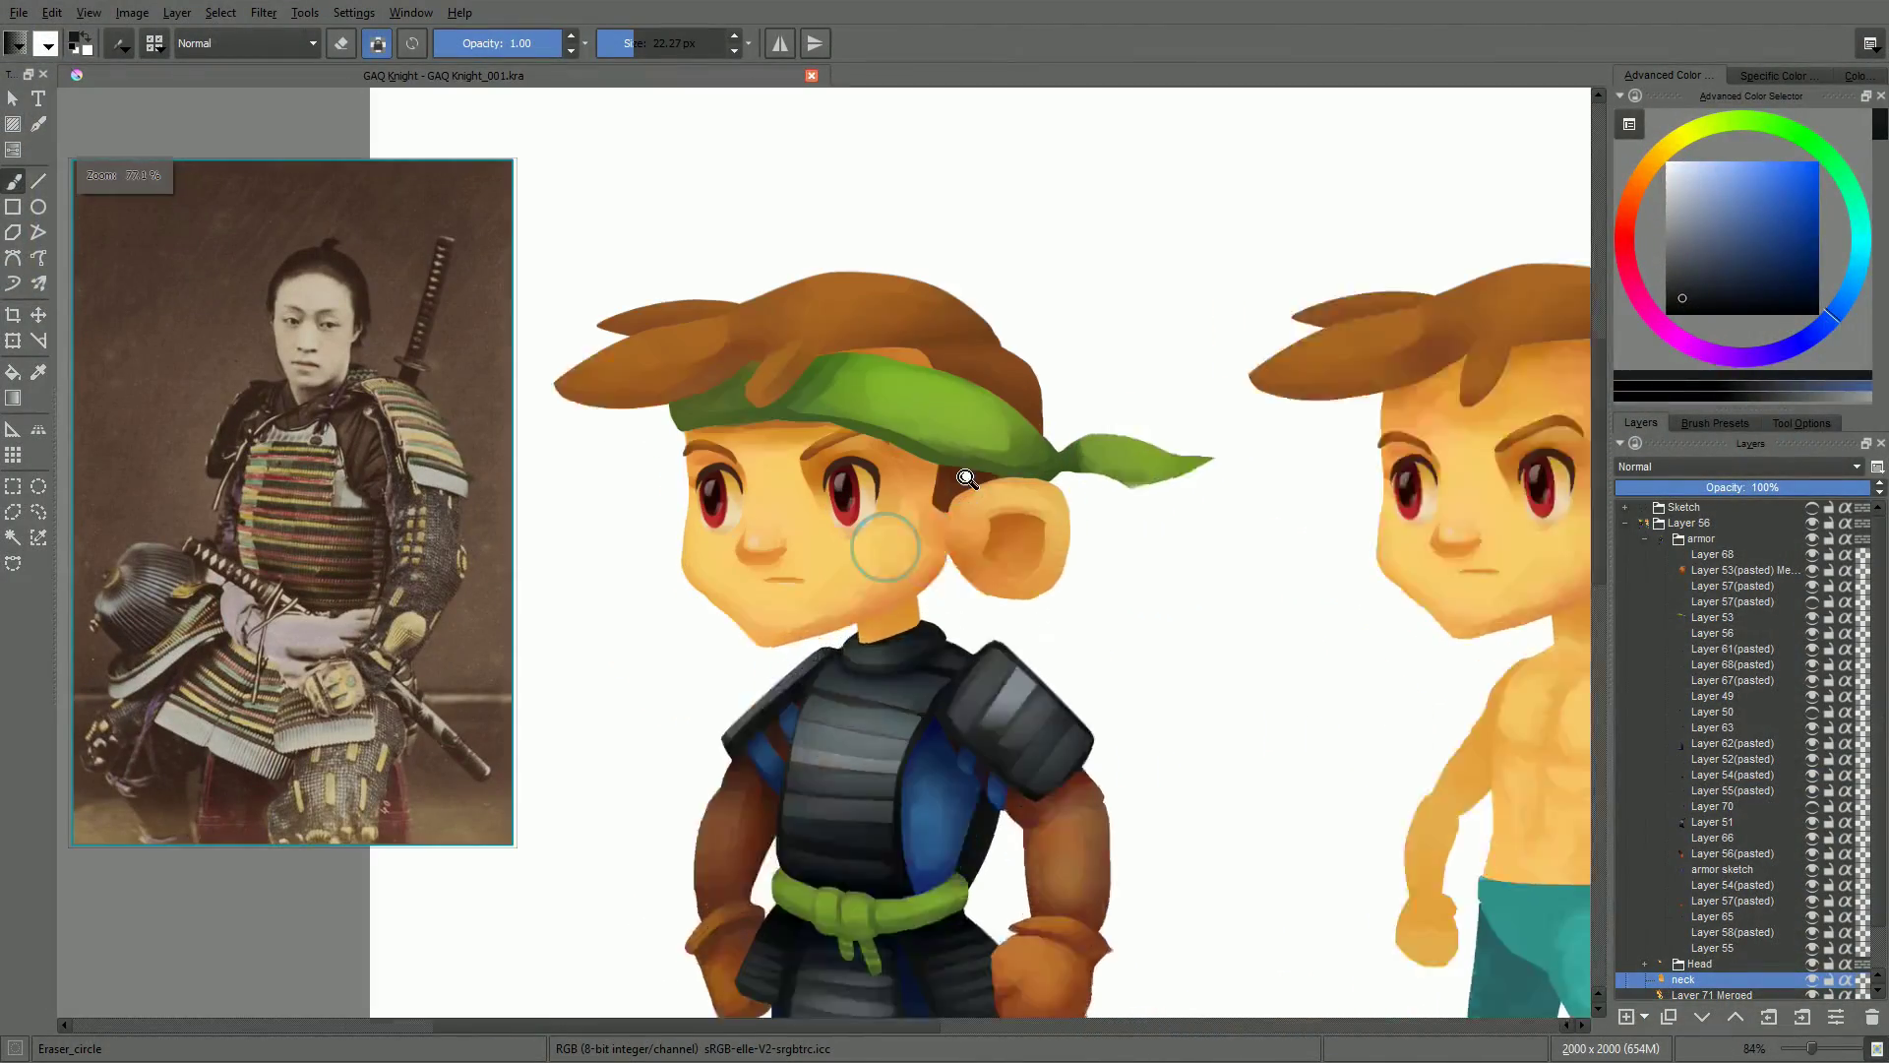
- Shade the skin around the knight's jaw and neck with sampled orange tones, using the Eraser_soft brush
left_click(987, 579, "ctrl")
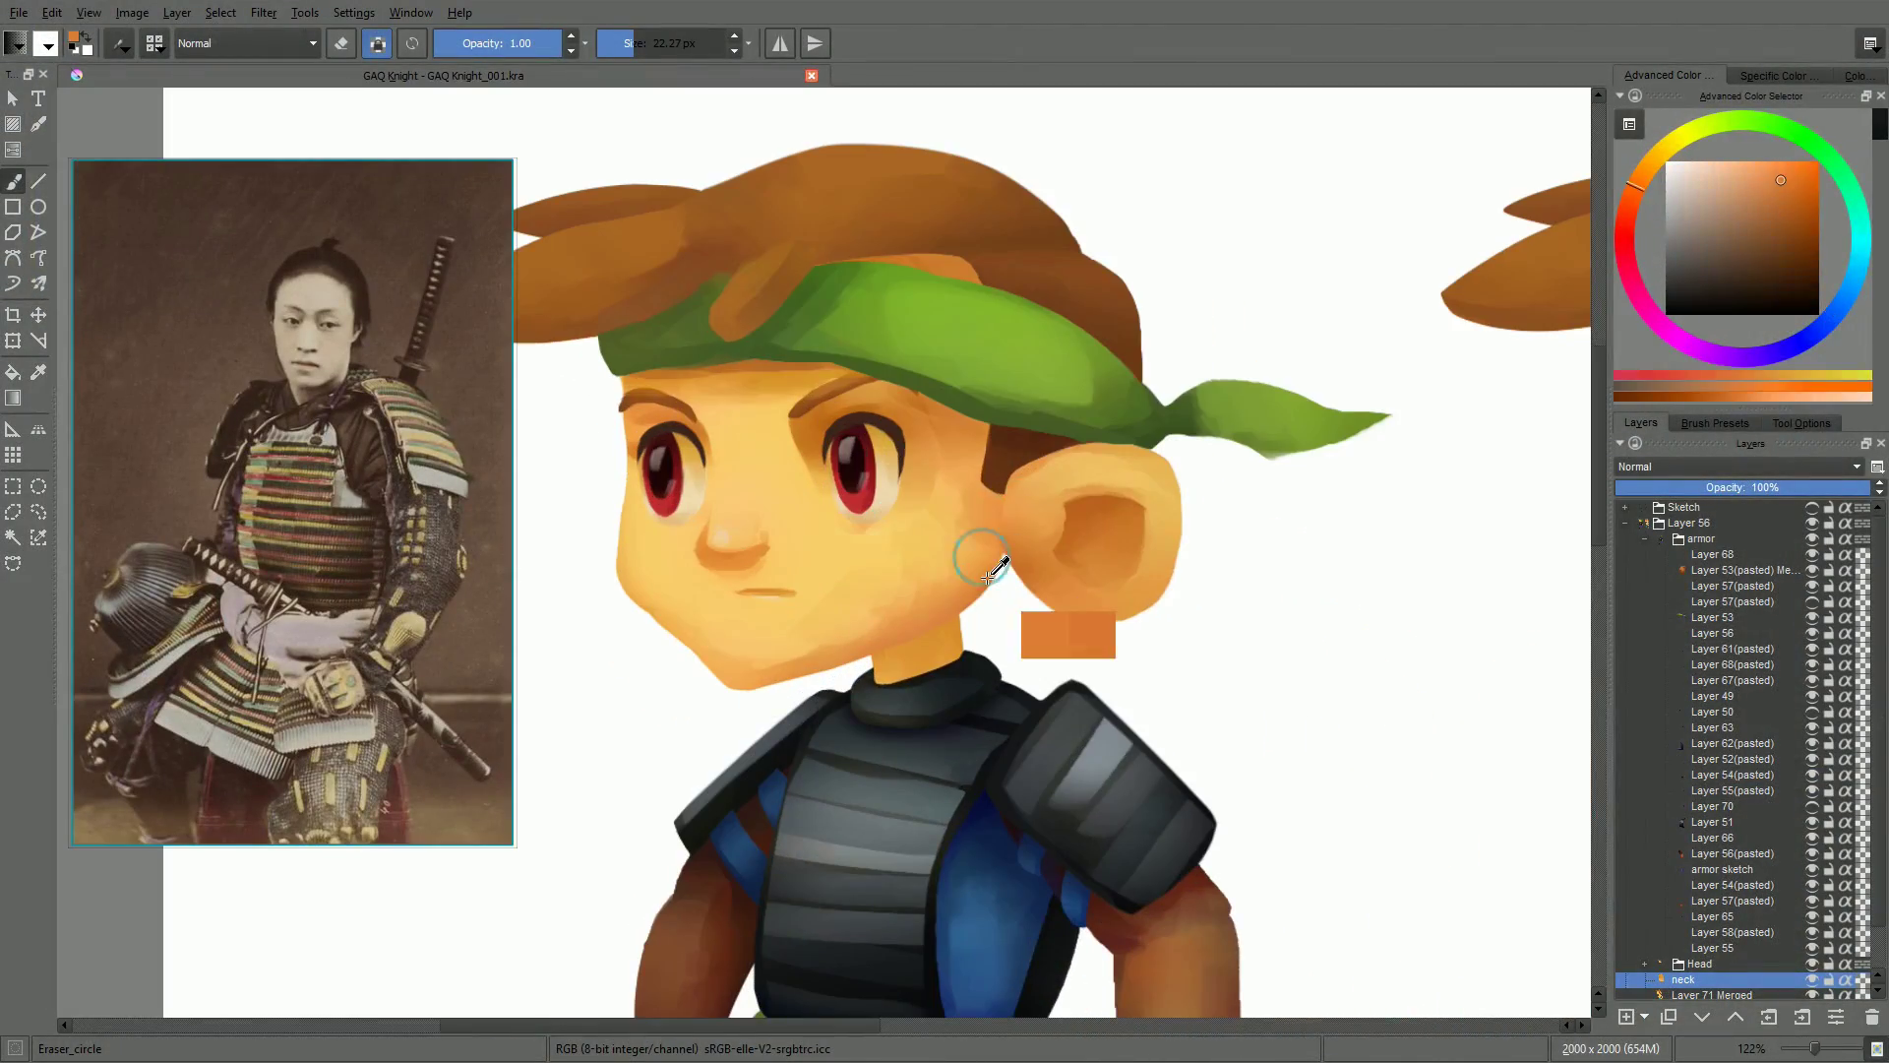
right_click(987, 578)
left_click(966, 582)
left_click(912, 669)
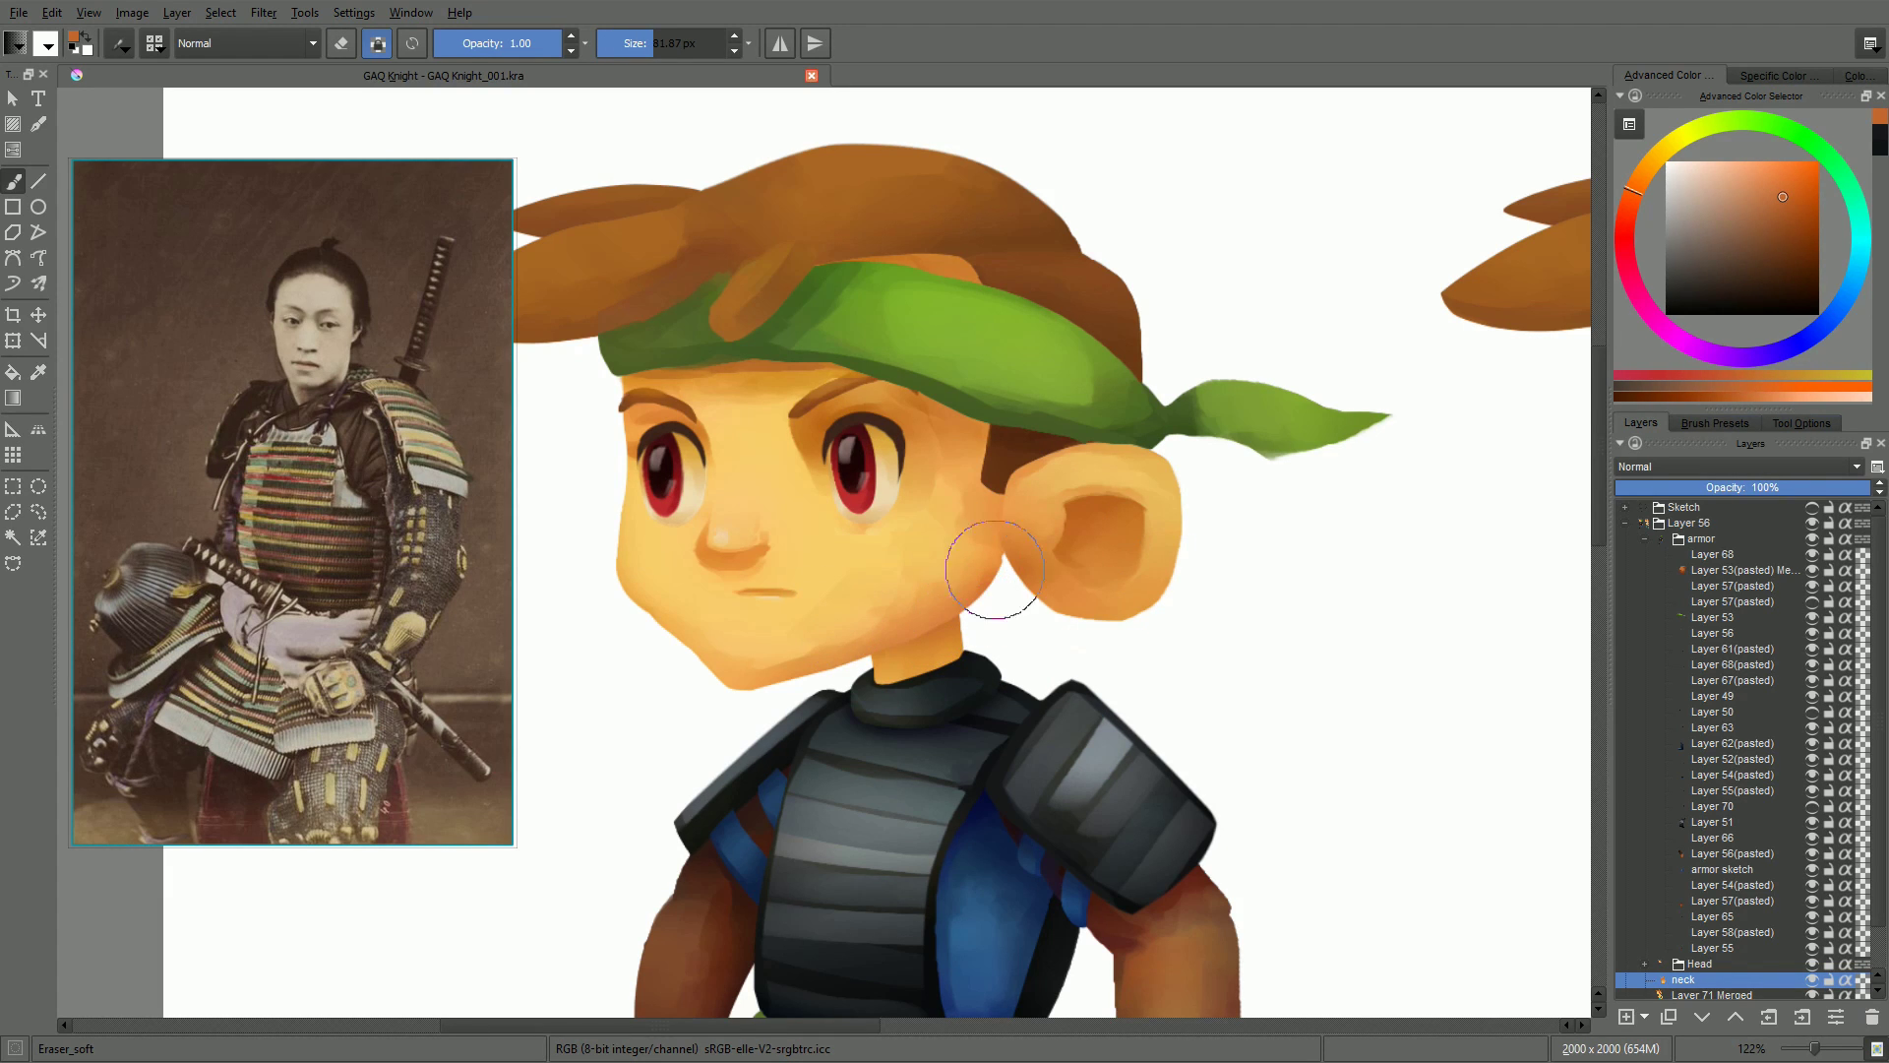
key("Page_Up")
left_click_drag(886, 713, 880, 644)
left_click(886, 620, "ctrl")
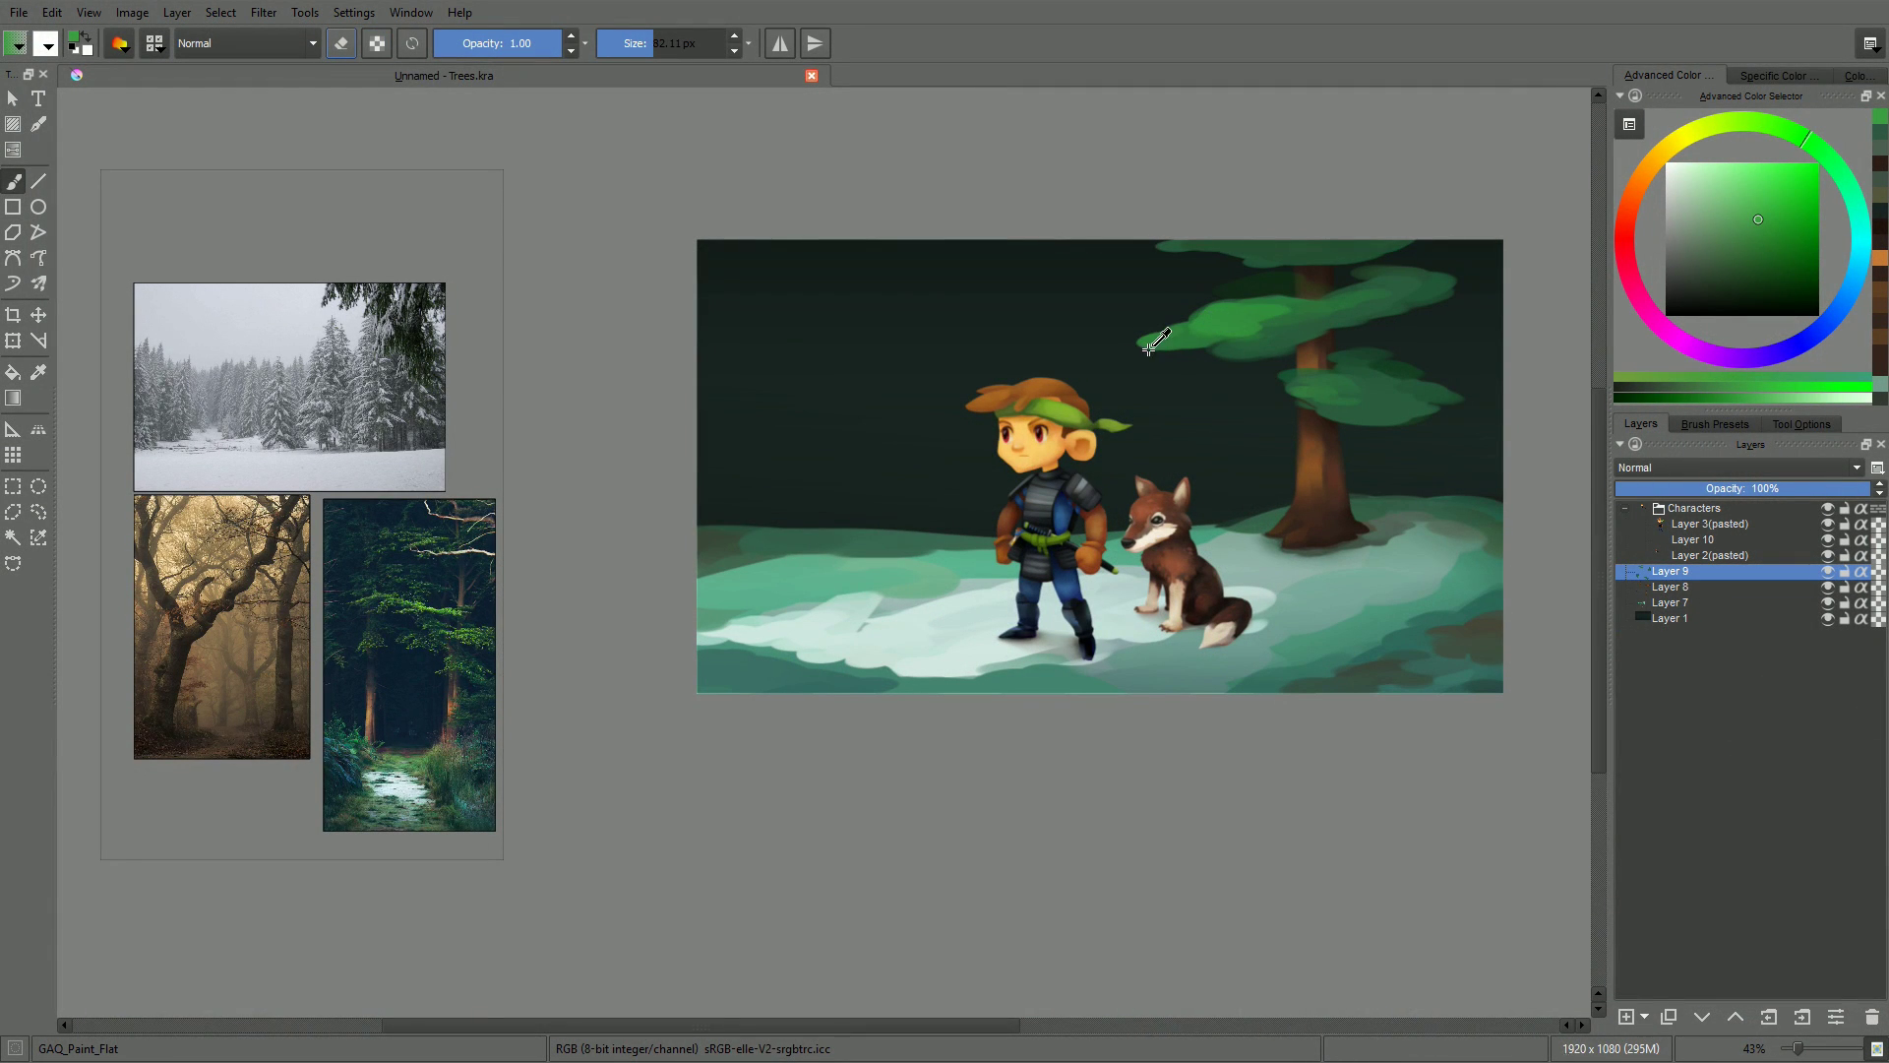
- Paint dark vertical tree trunks across the forest background on Layer 13, undoing the last stroke
left_click(1381, 286, "ctrl")
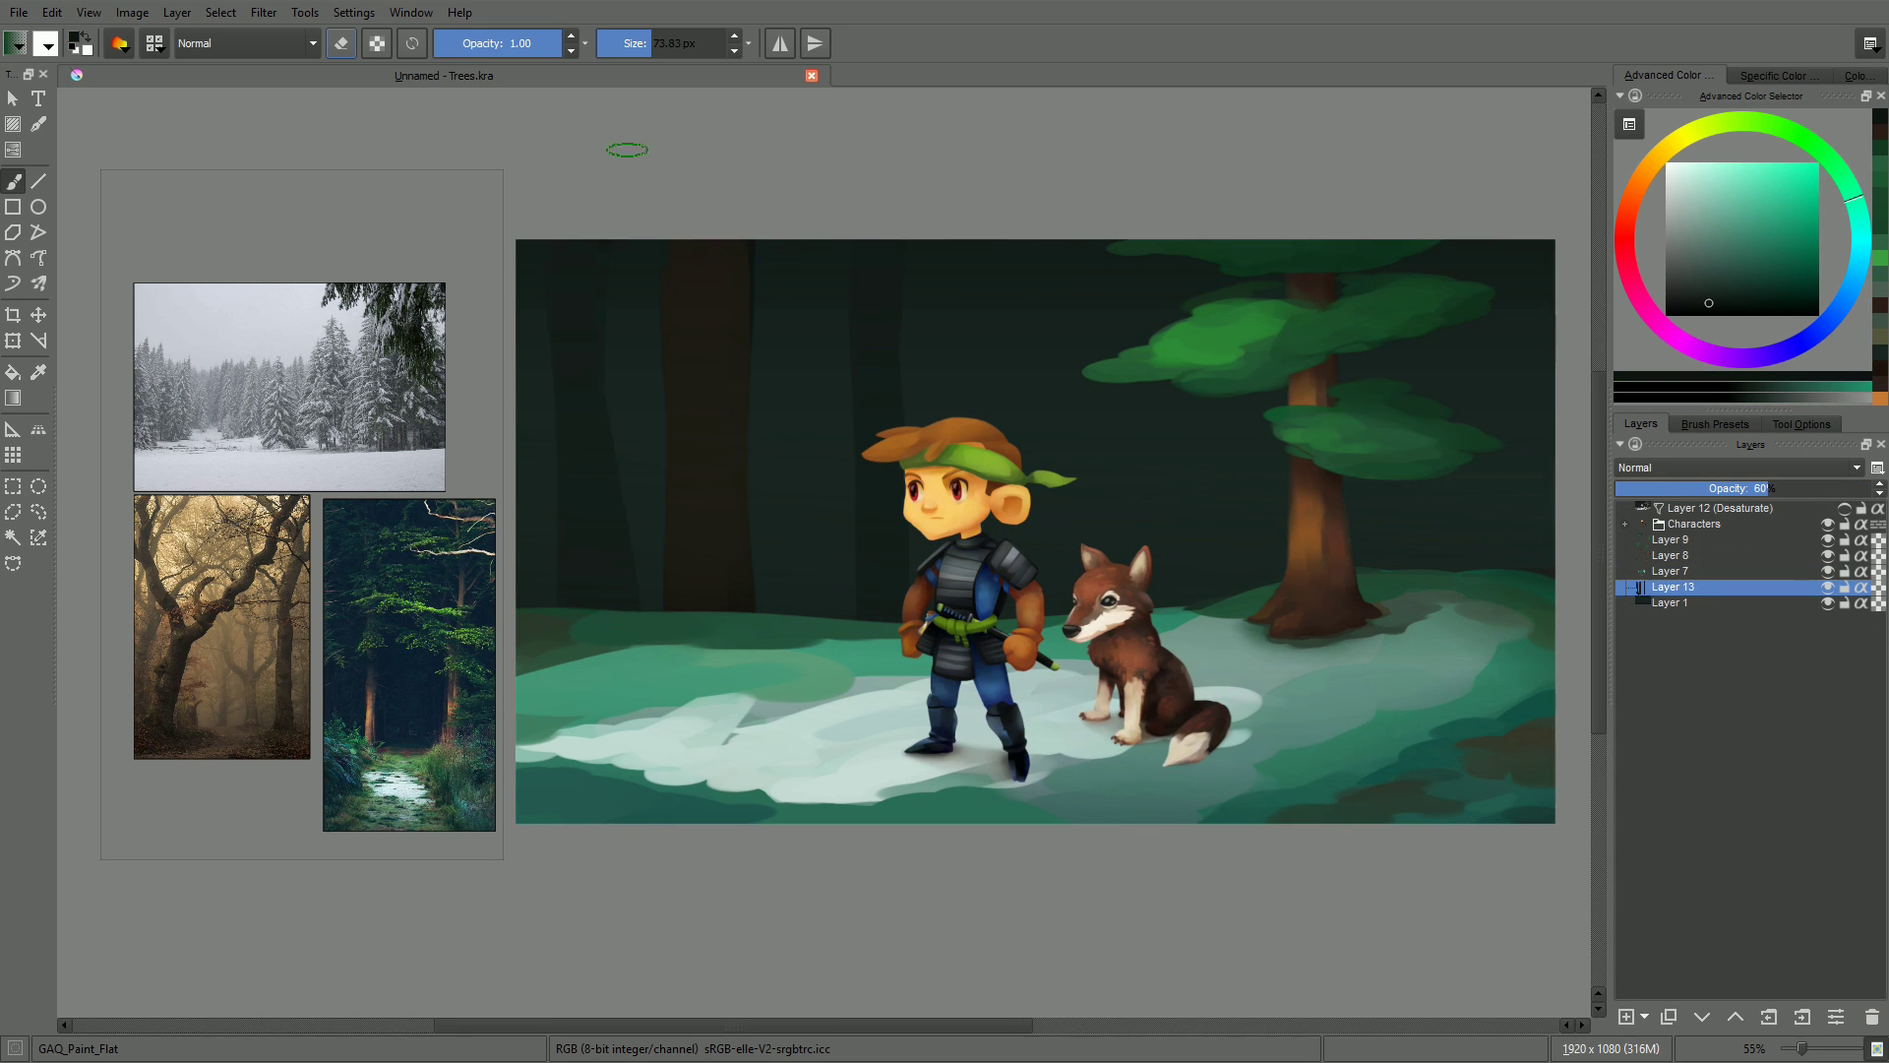
left_click_drag(1433, 254, 1433, 561)
left_click_drag(1454, 258, 1466, 602)
left_click_drag(1139, 251, 1166, 602)
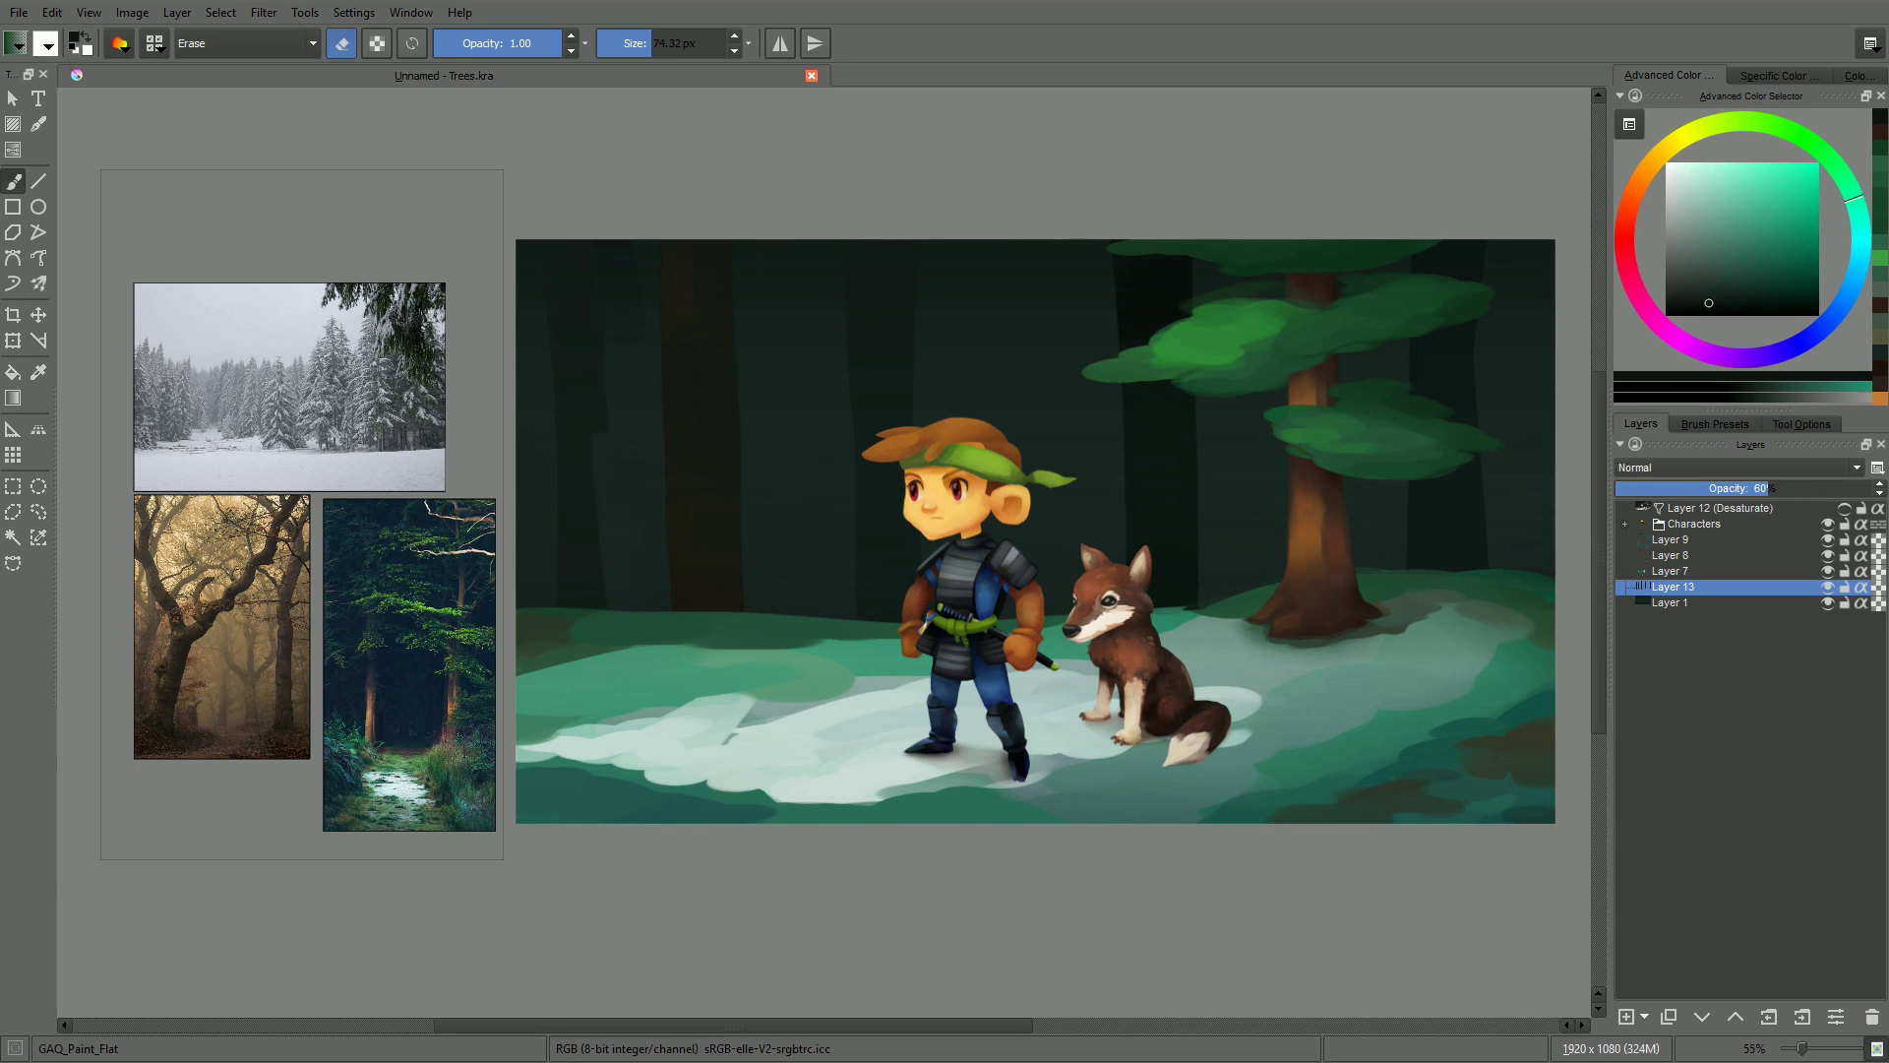
left_click_drag(597, 267, 582, 590)
key("ctrl+z")
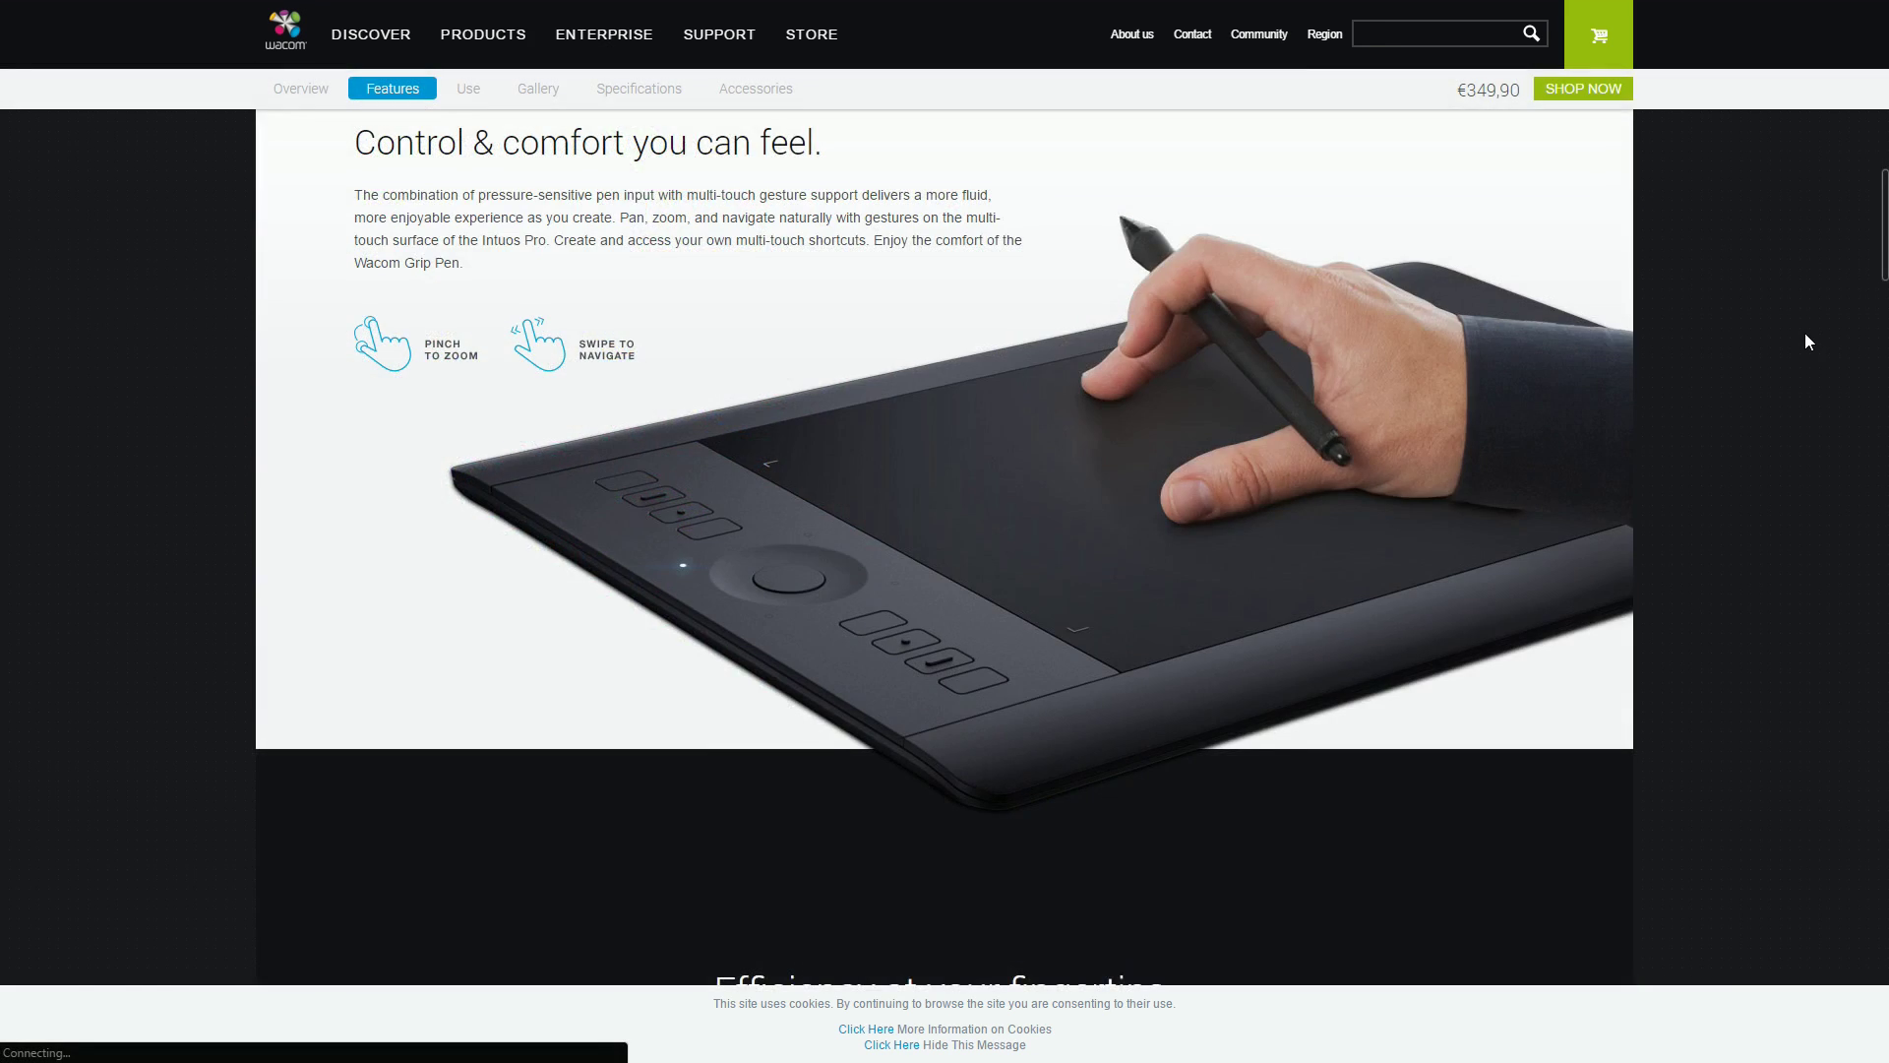
- Look through the feature and use sections of Wacom's Intuos Pro product page
scroll(1805, 333, "down", 8)
scroll(1806, 341, "down", 3)
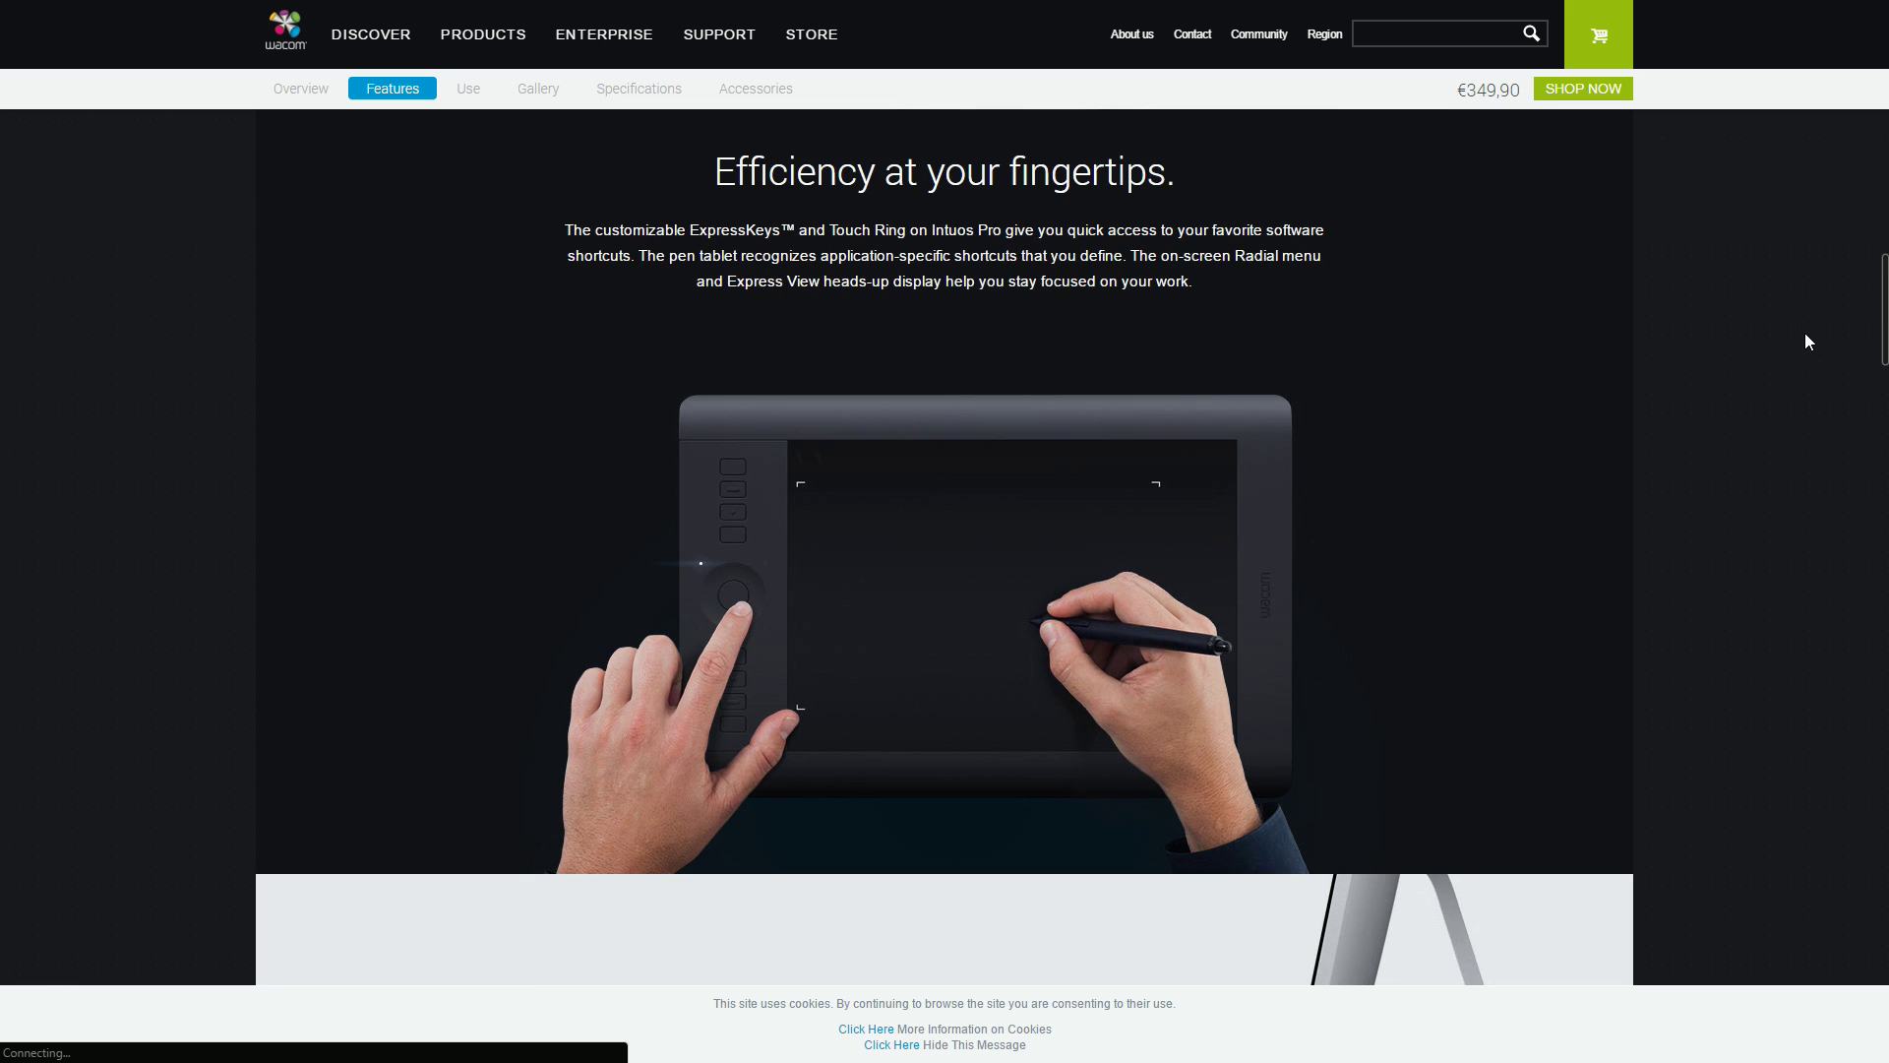
scroll(1807, 341, "down", 6)
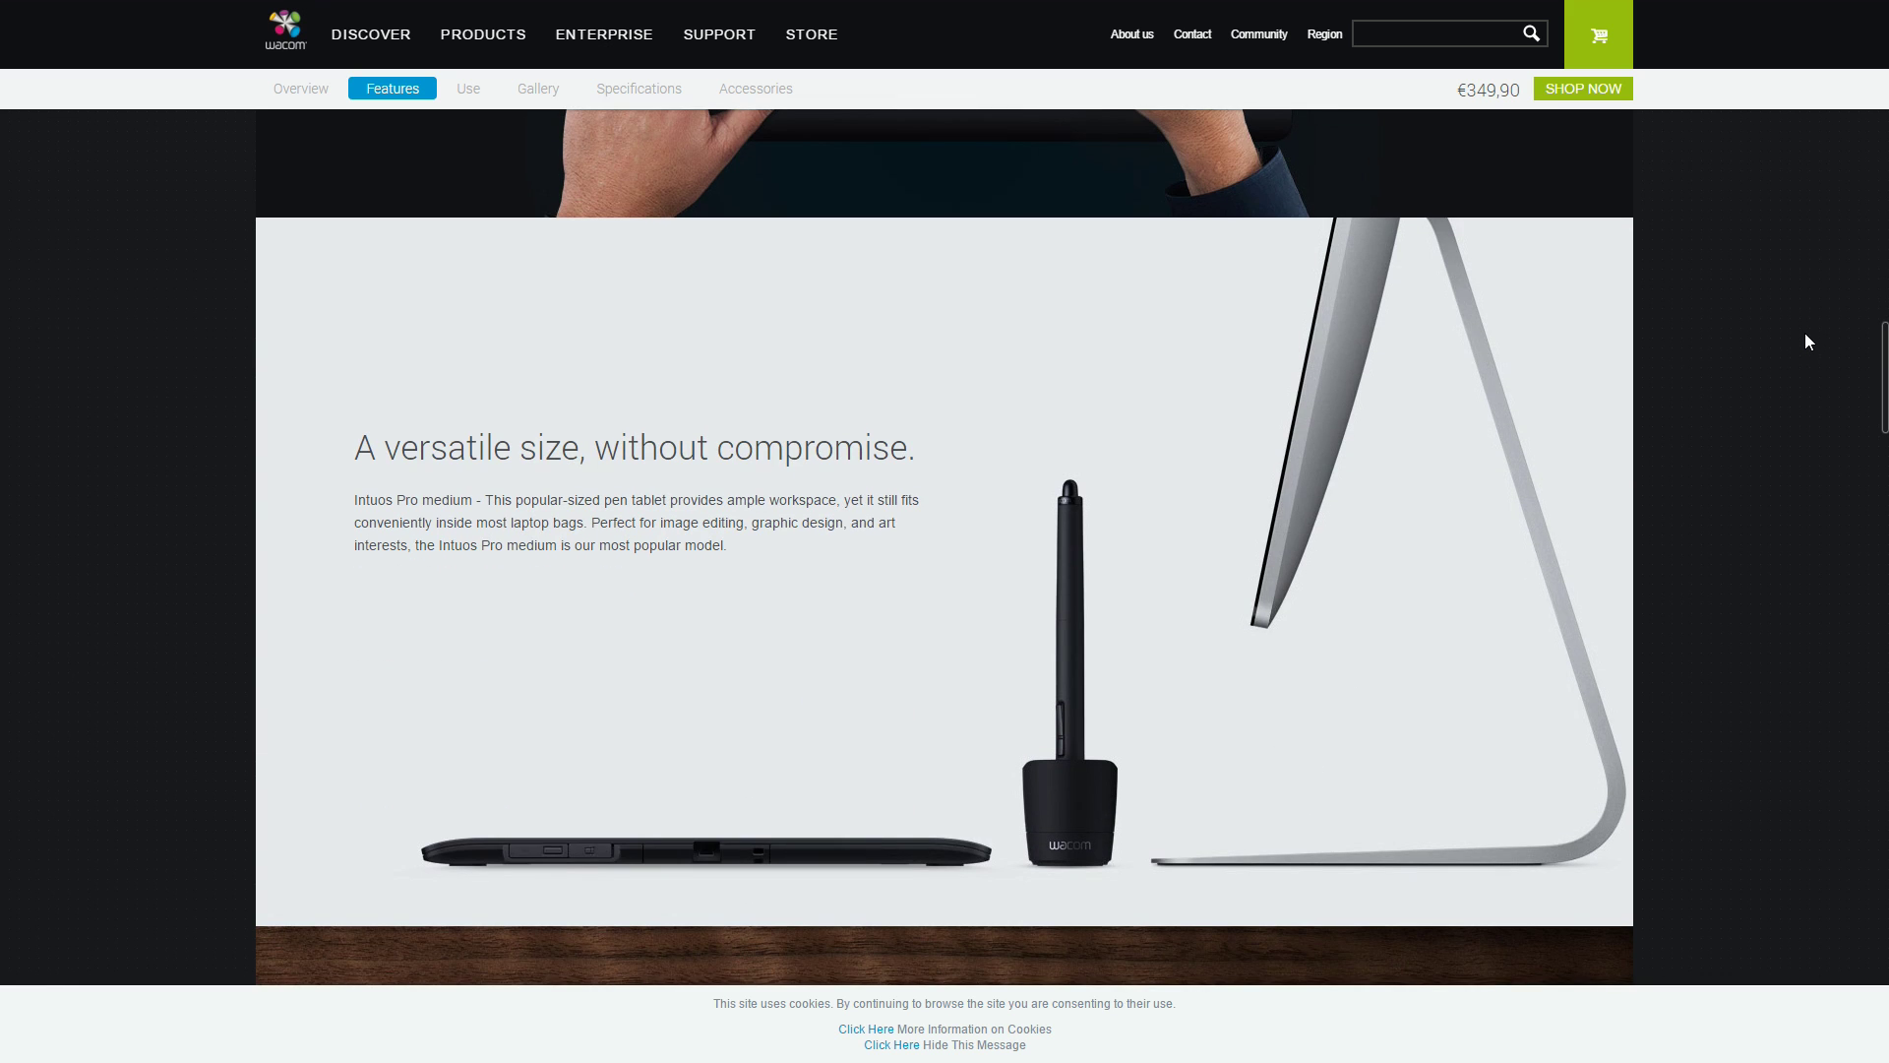
scroll(1815, 326, "down", 8)
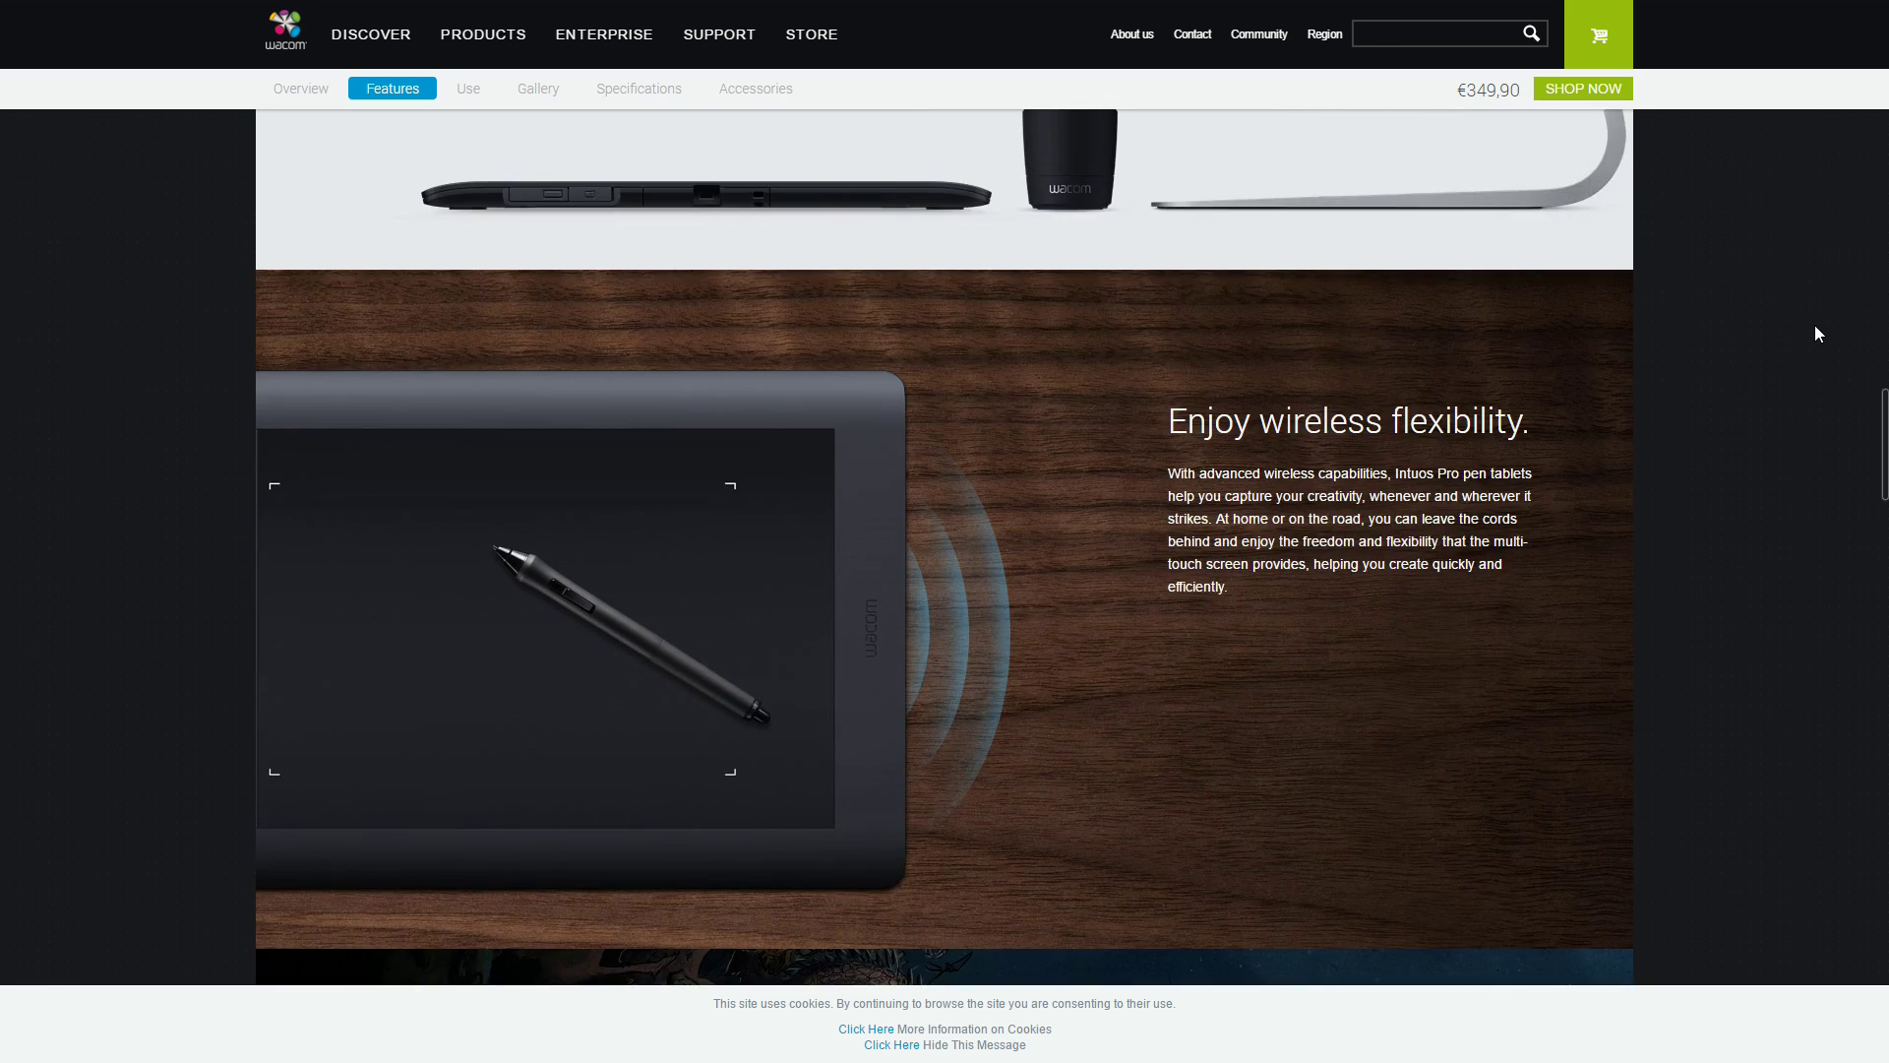
scroll(1815, 330, "down", 5)
scroll(1815, 323, "down", 2)
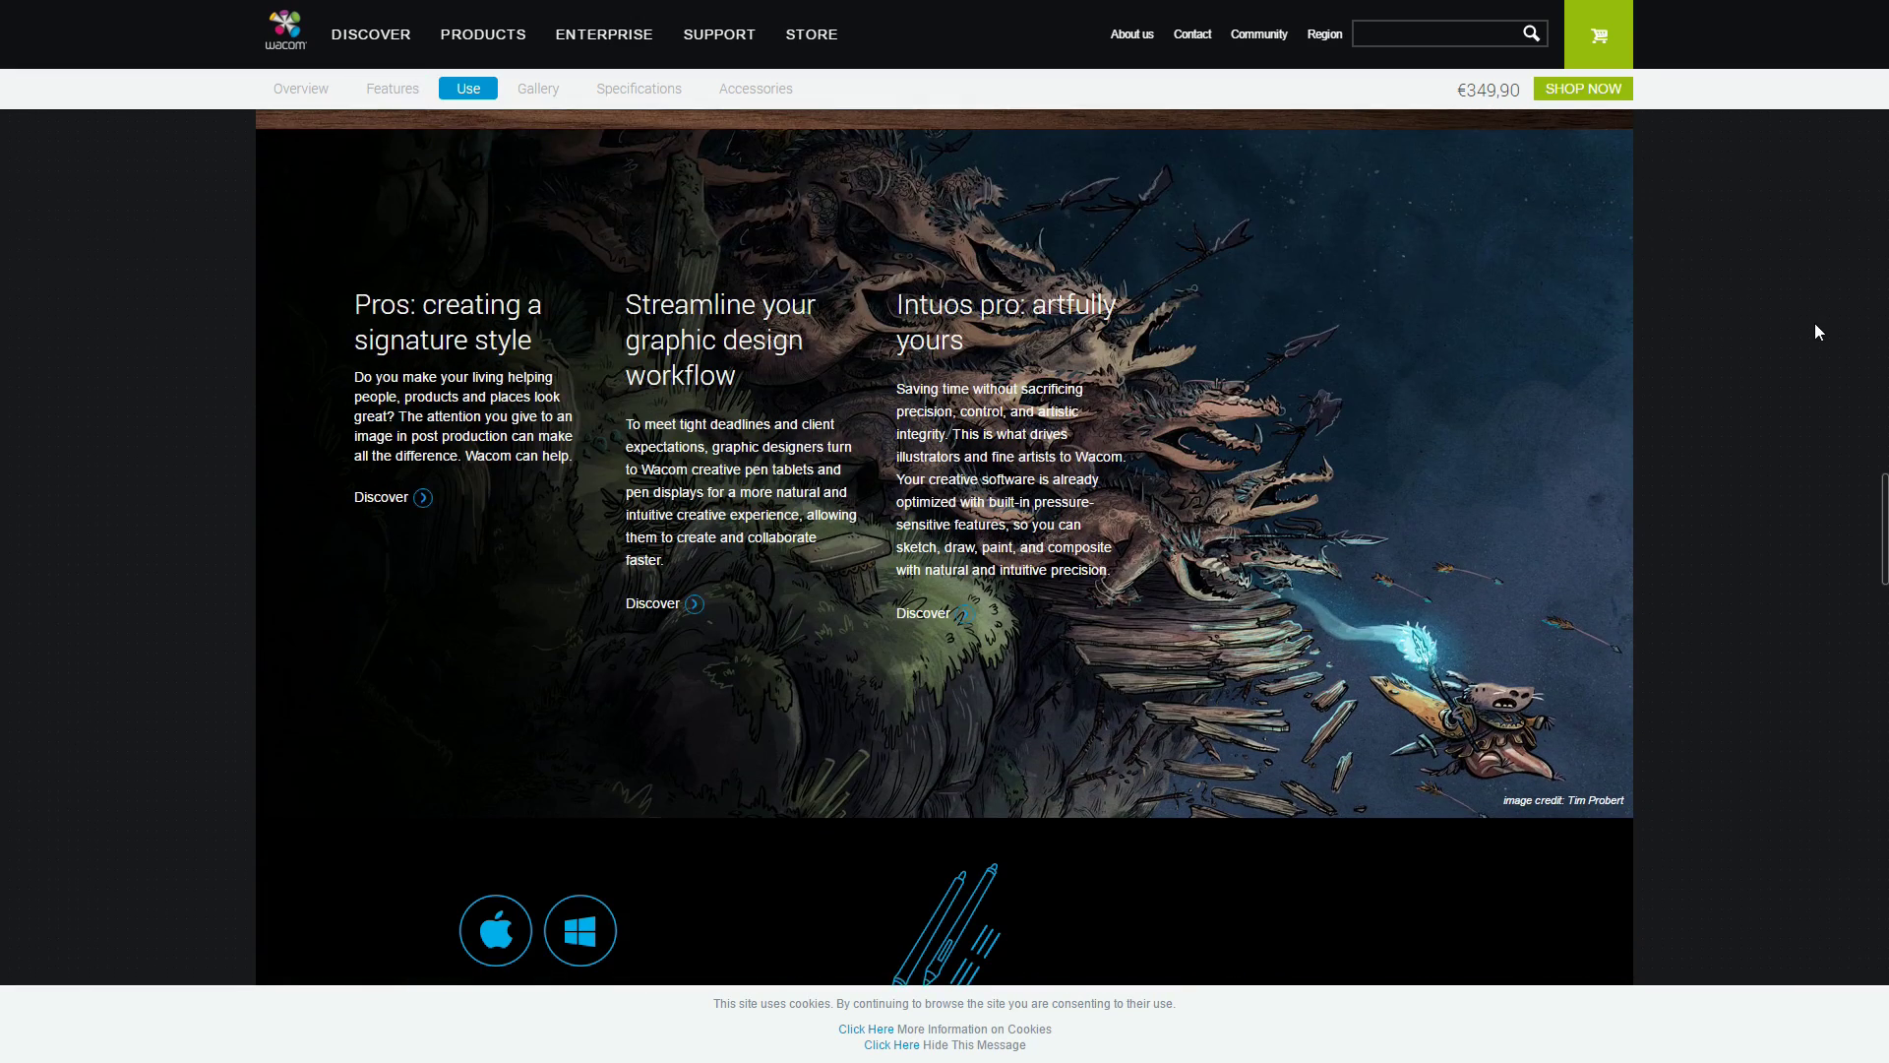
scroll(1815, 323, "down", 6)
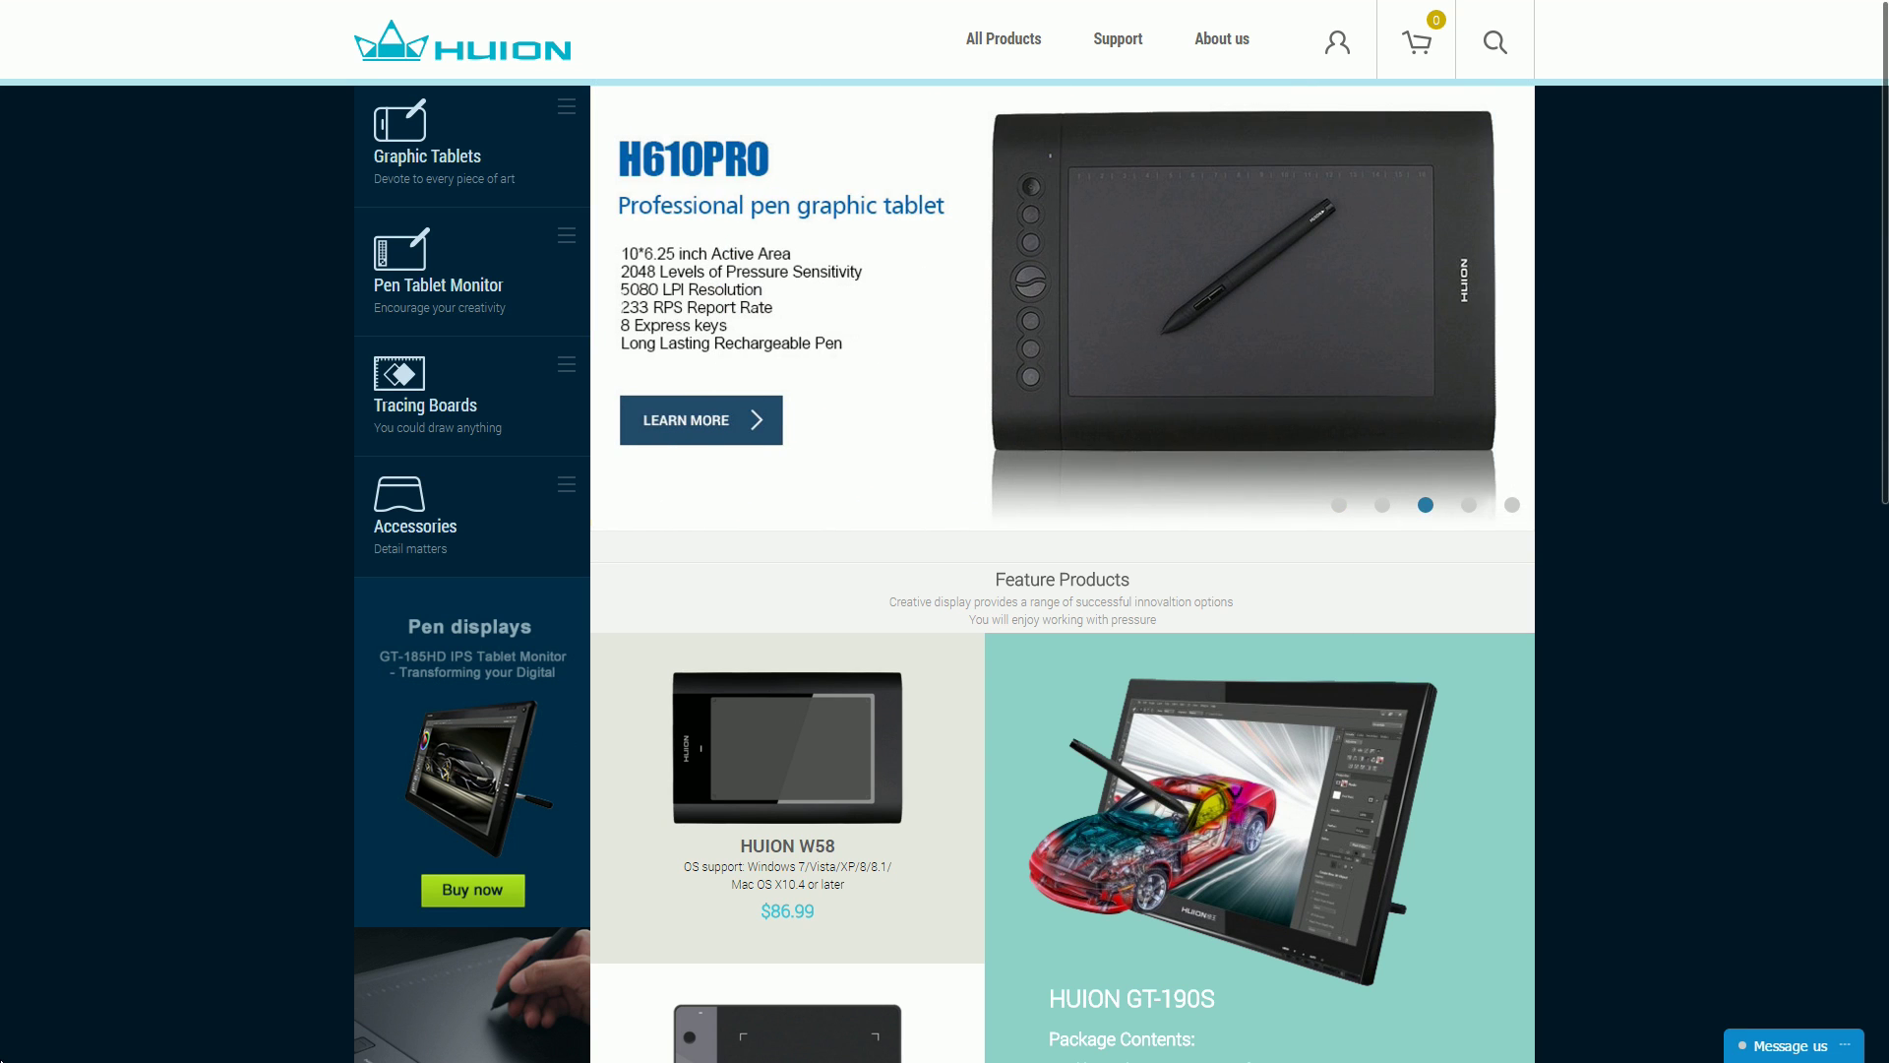
- Open the Huion GT-220 pen monitor page and examine its rear-view picture and product details
mouse_move(557, 246)
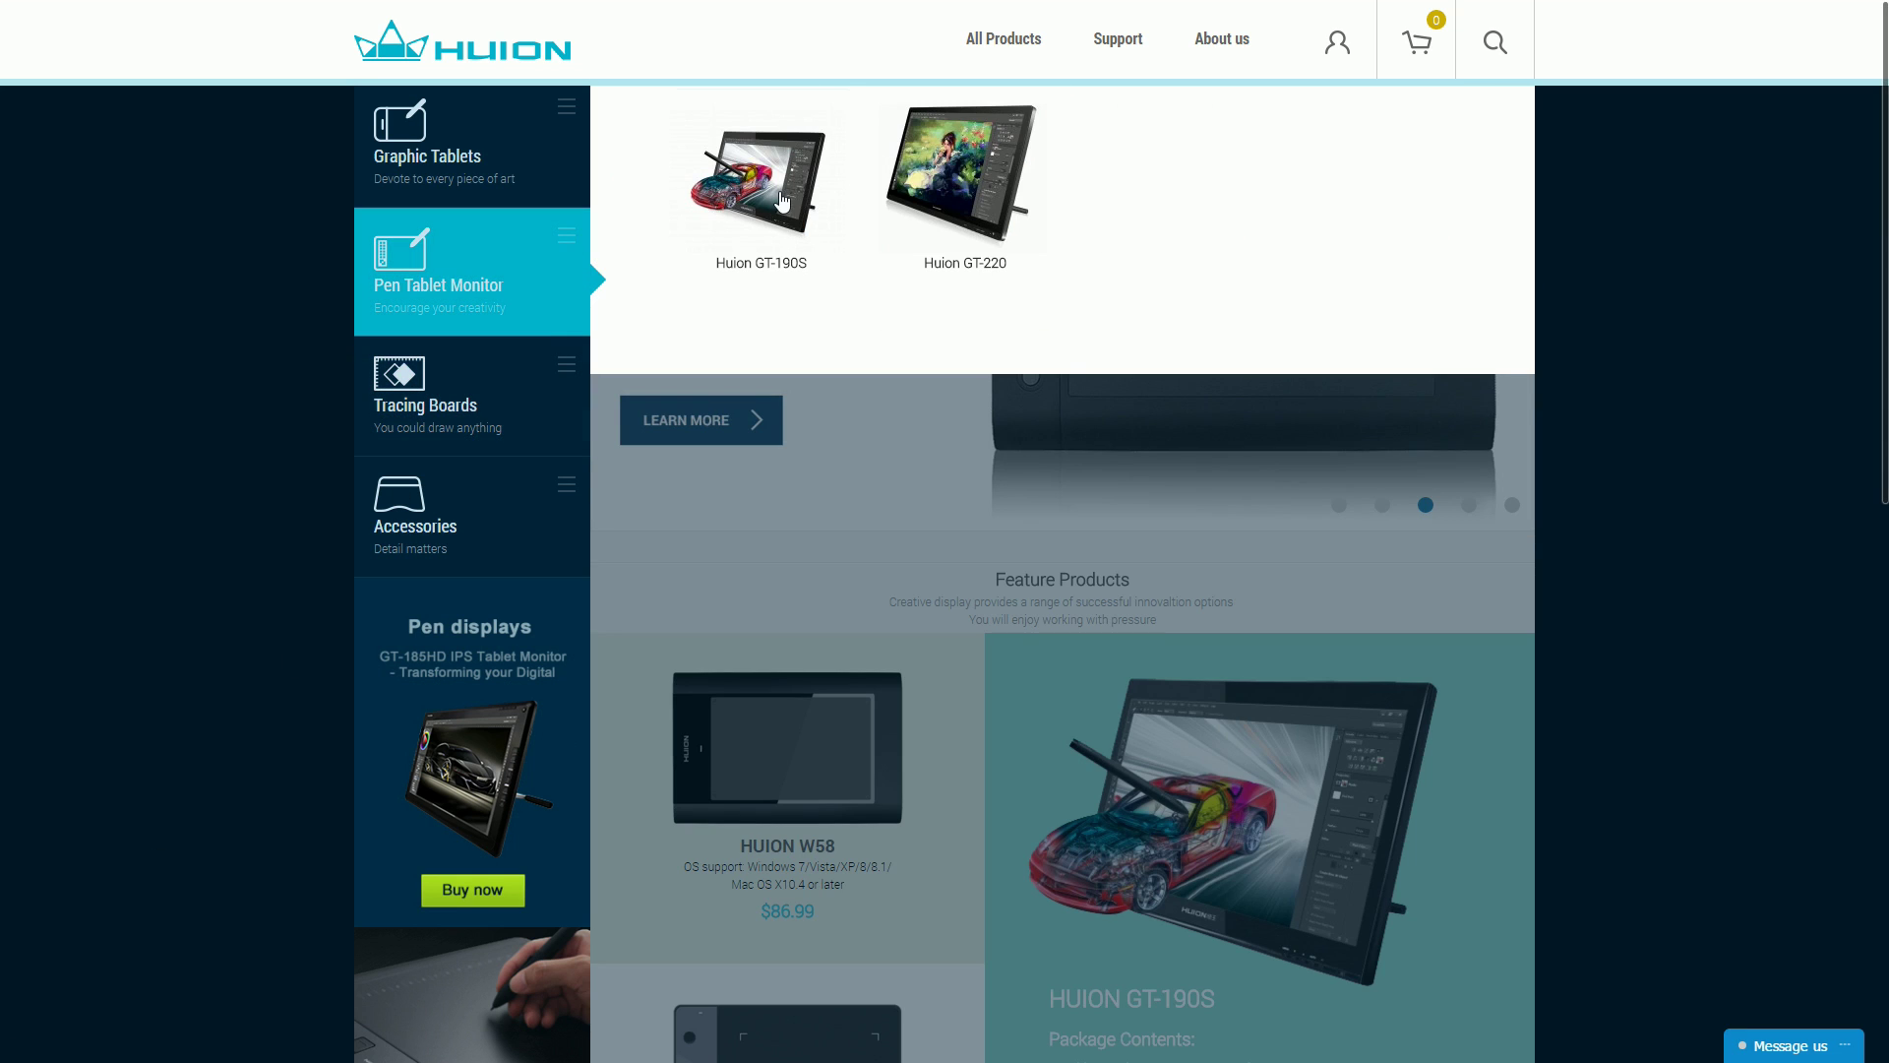
left_click(951, 181)
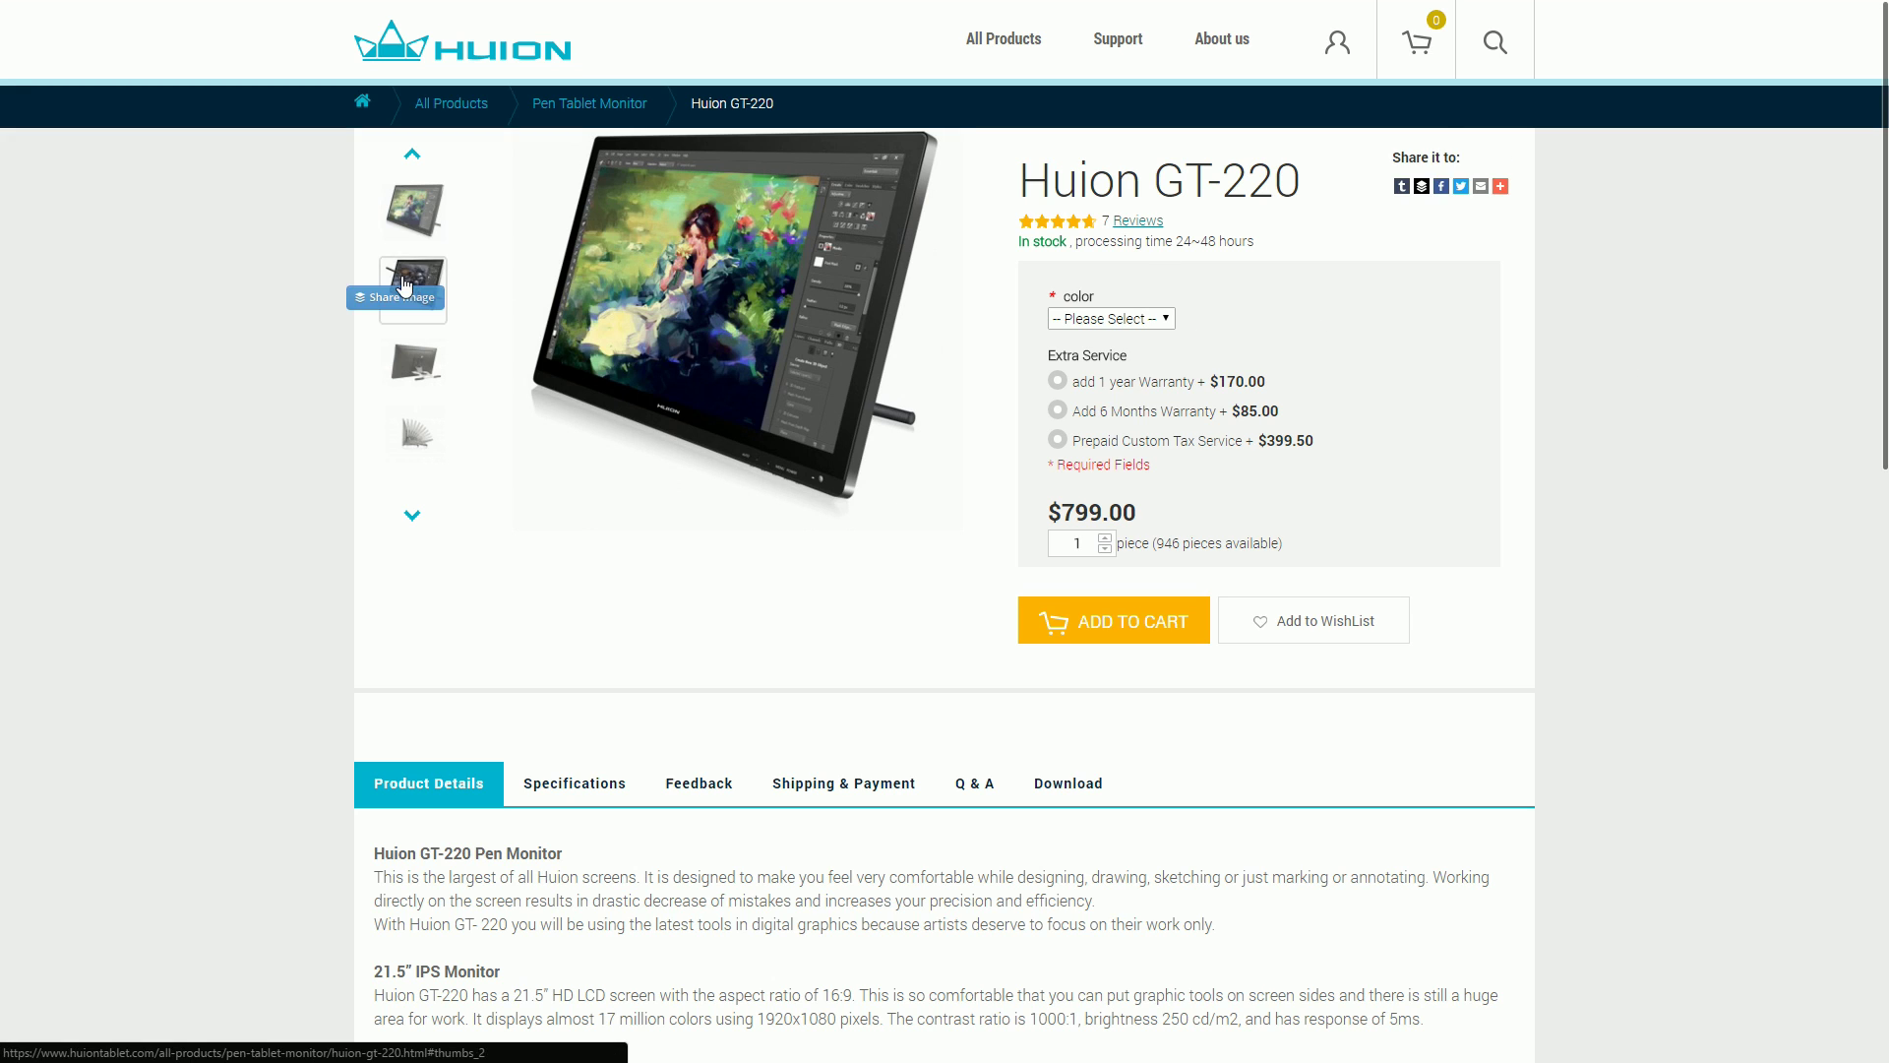
left_click(422, 385)
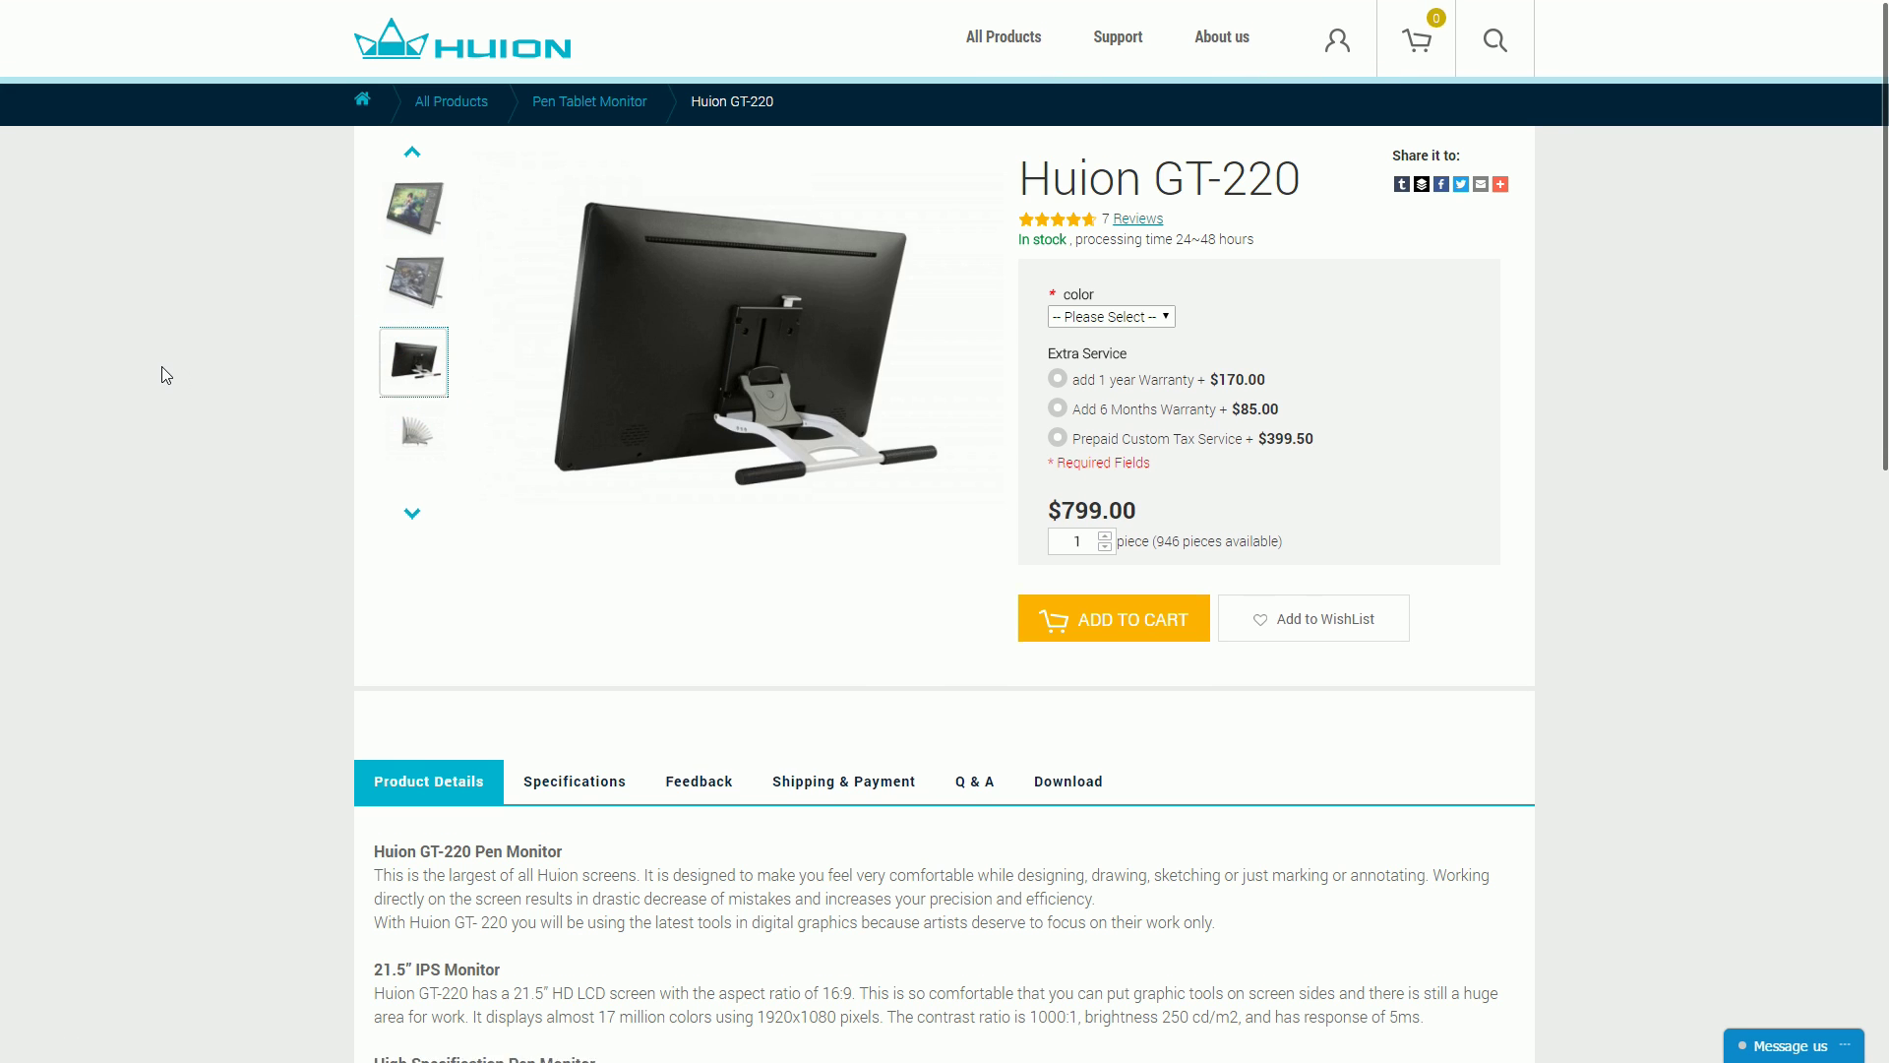
scroll(158, 370, "down", 3)
scroll(154, 374, "down", 2)
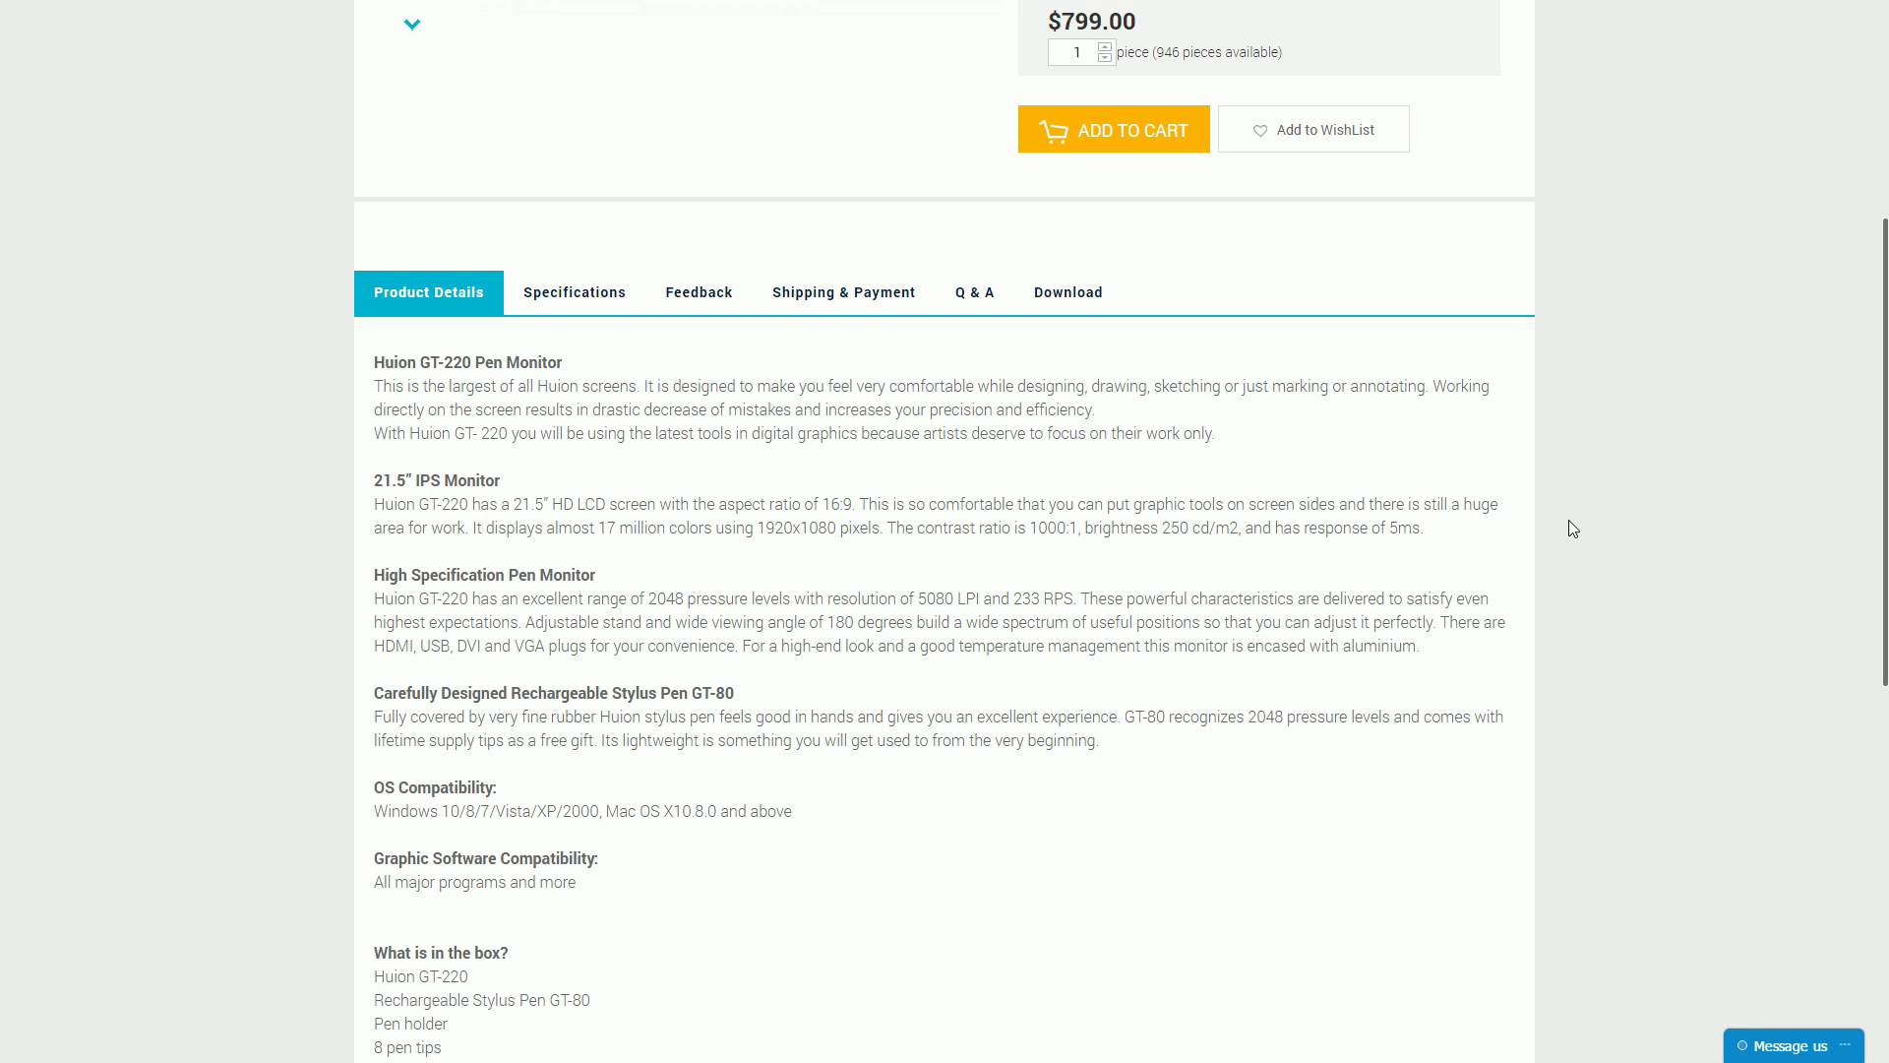
scroll(1636, 531, "up", 5)
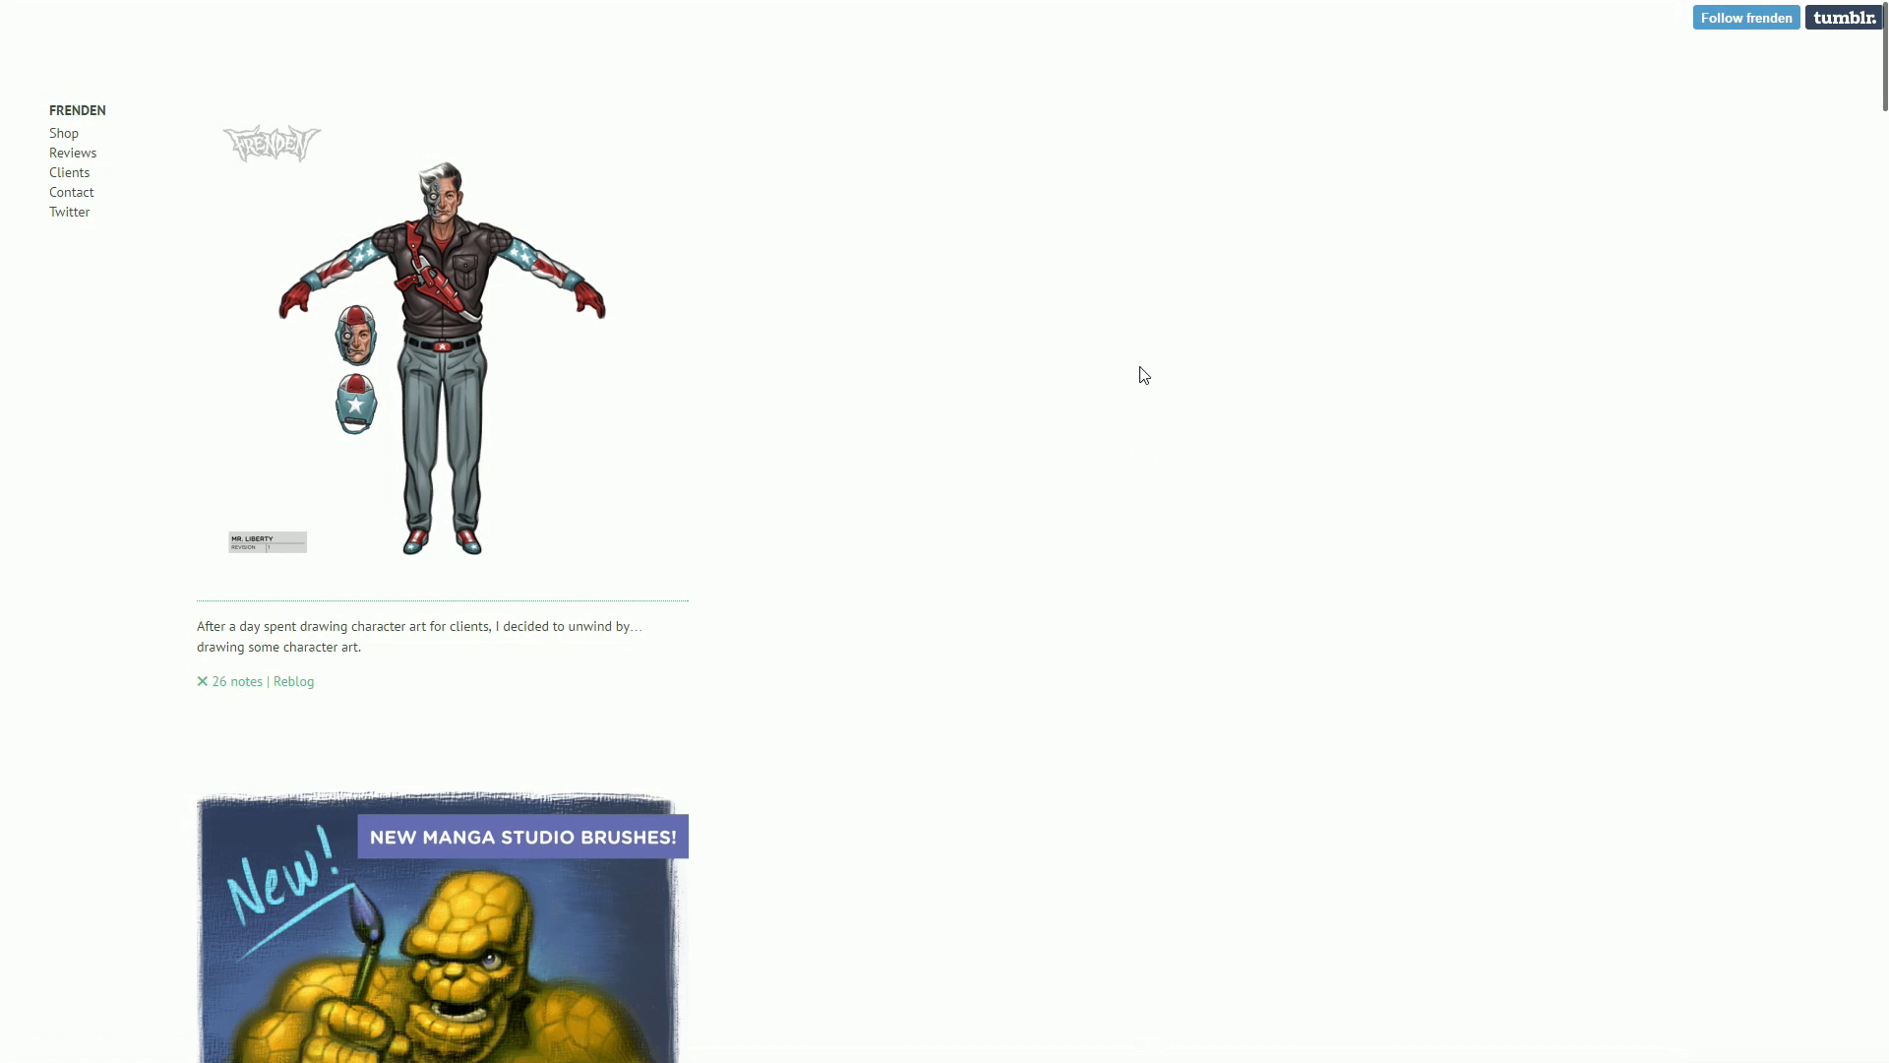
- Look through the Frenden blog's artwork and read its Bosto 22U Mini review
scroll(1142, 370, "down", 5)
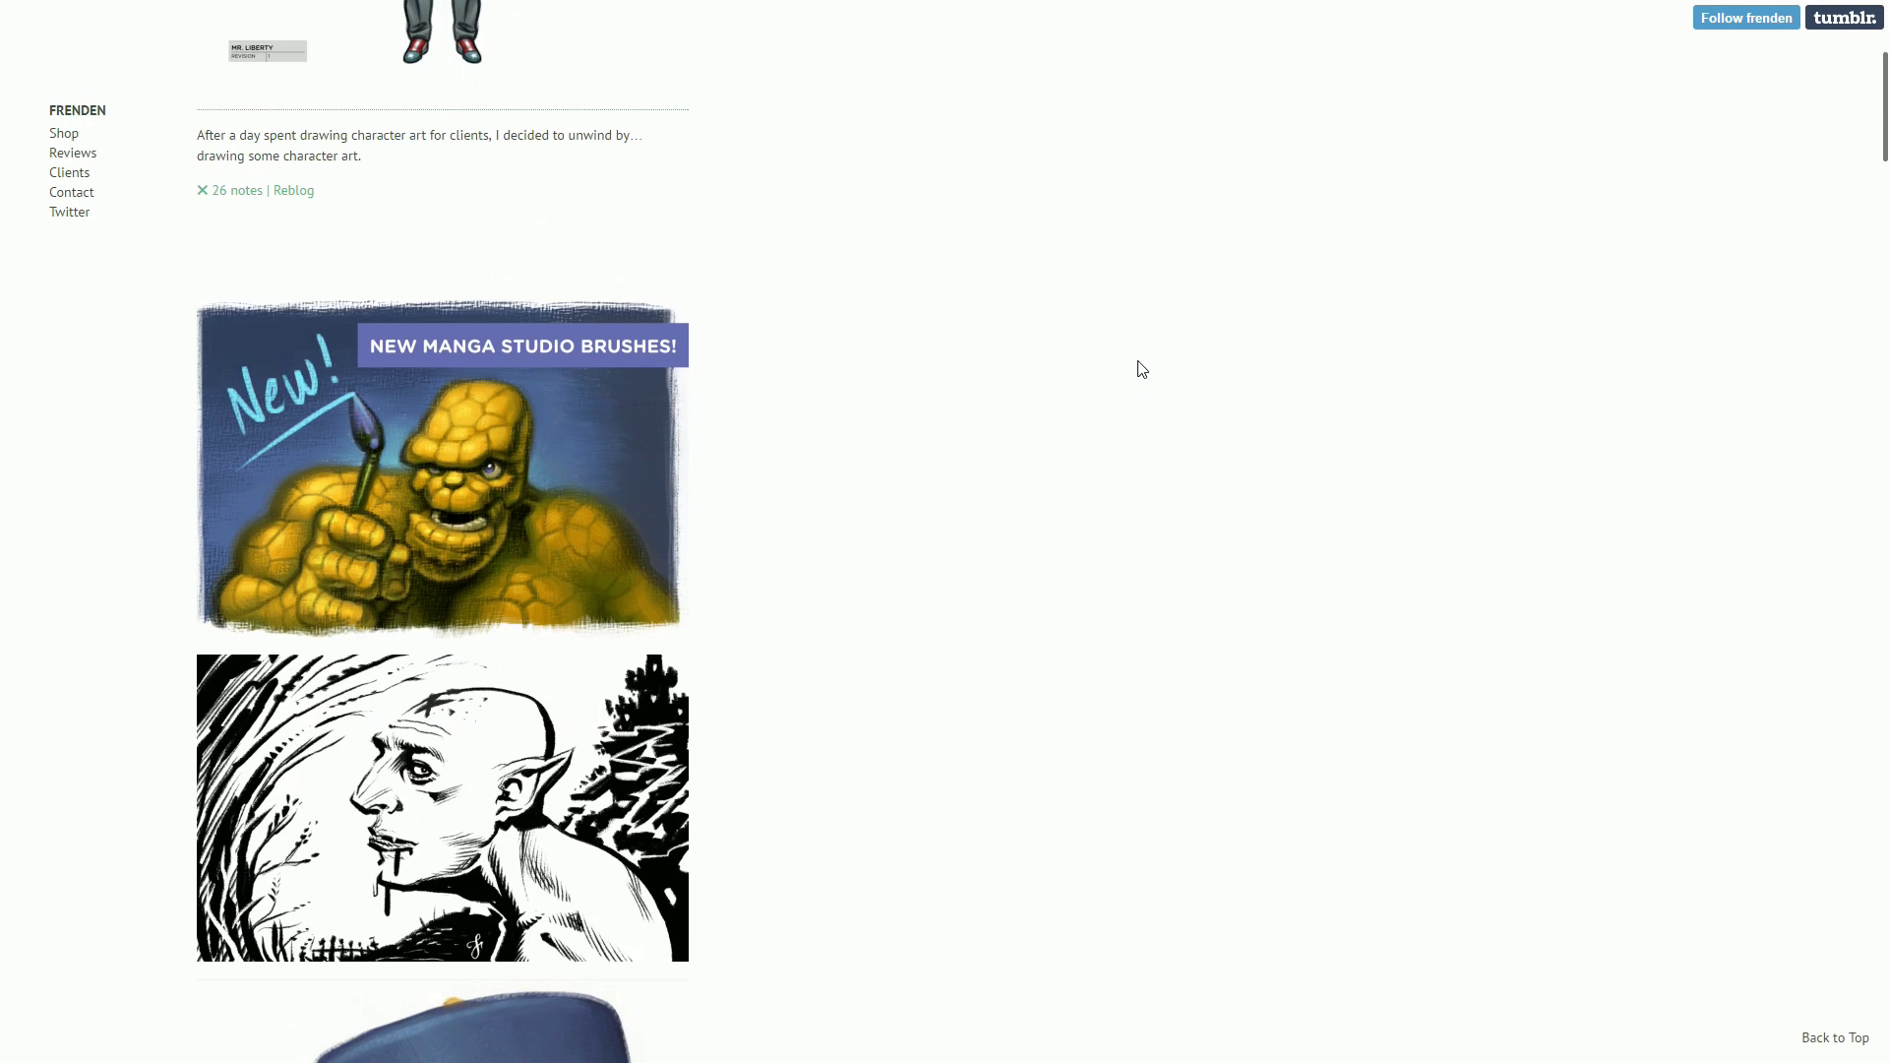
scroll(1142, 369, "down", 2)
scroll(1142, 367, "down", 8)
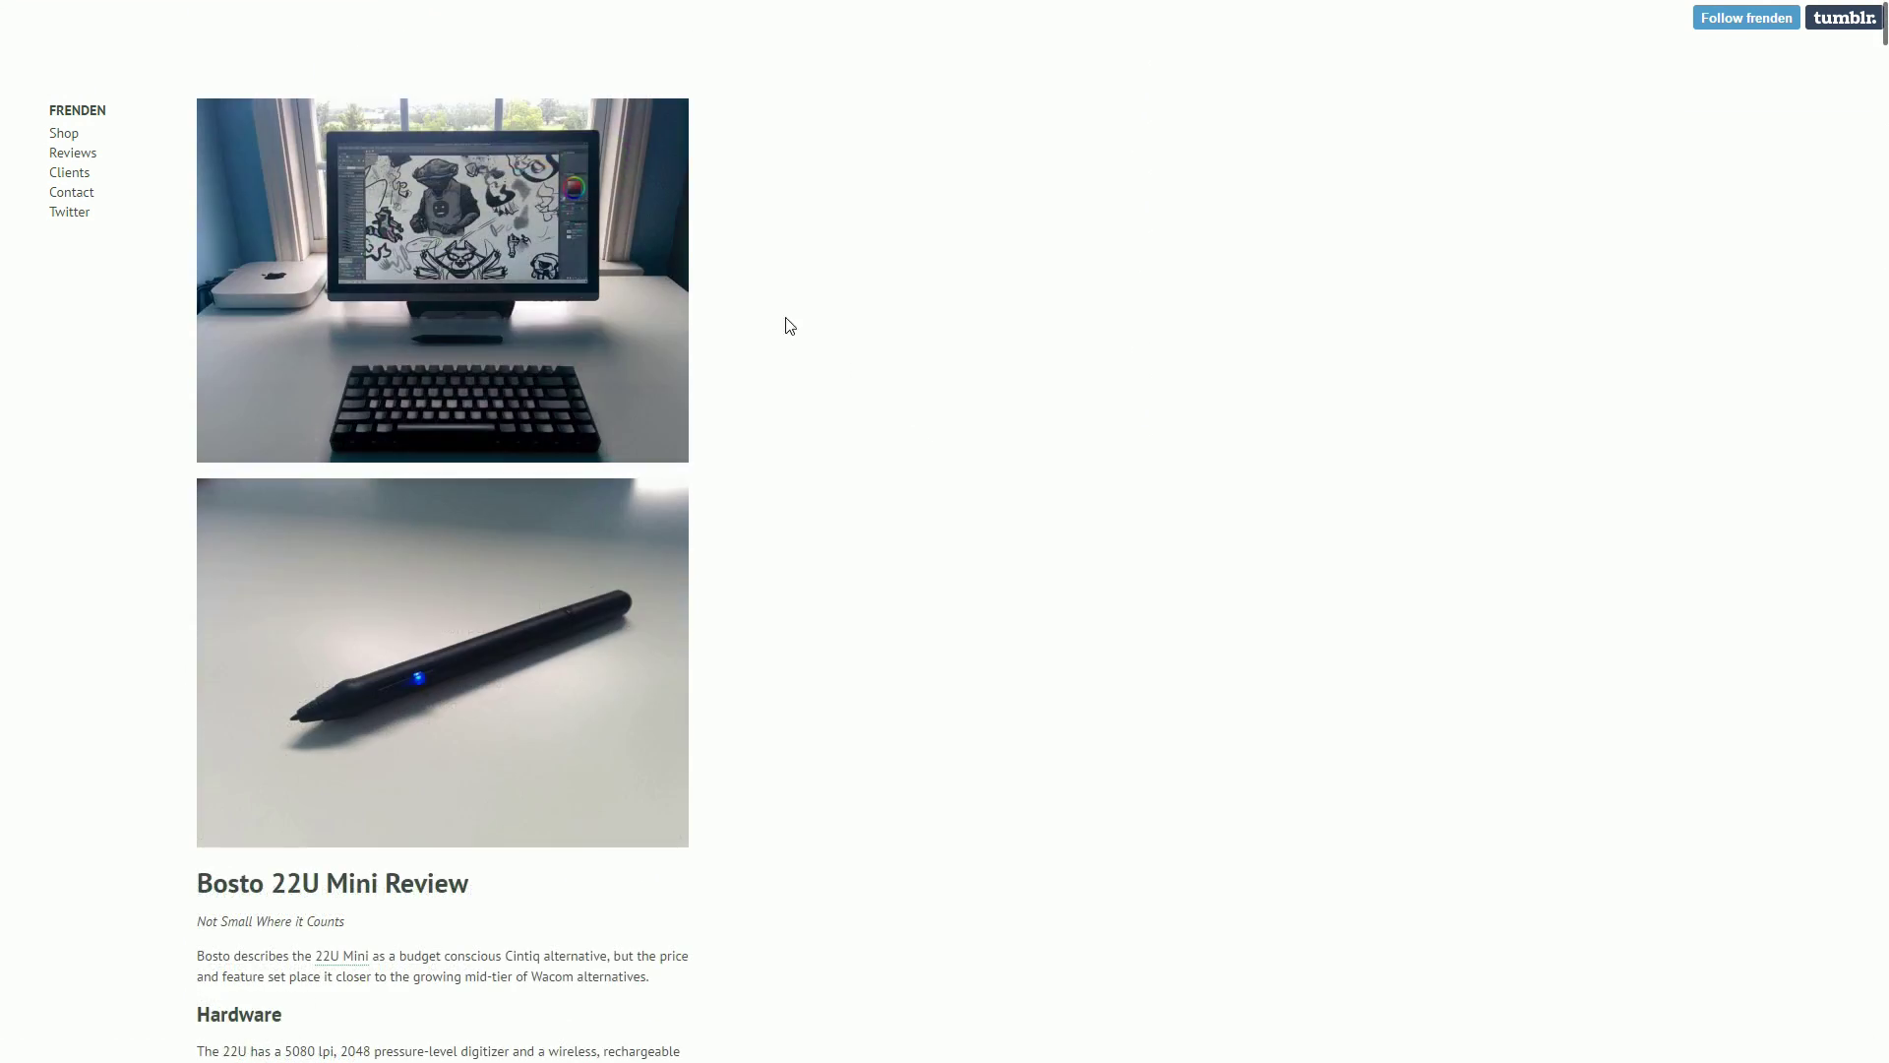
scroll(748, 428, "down", 20)
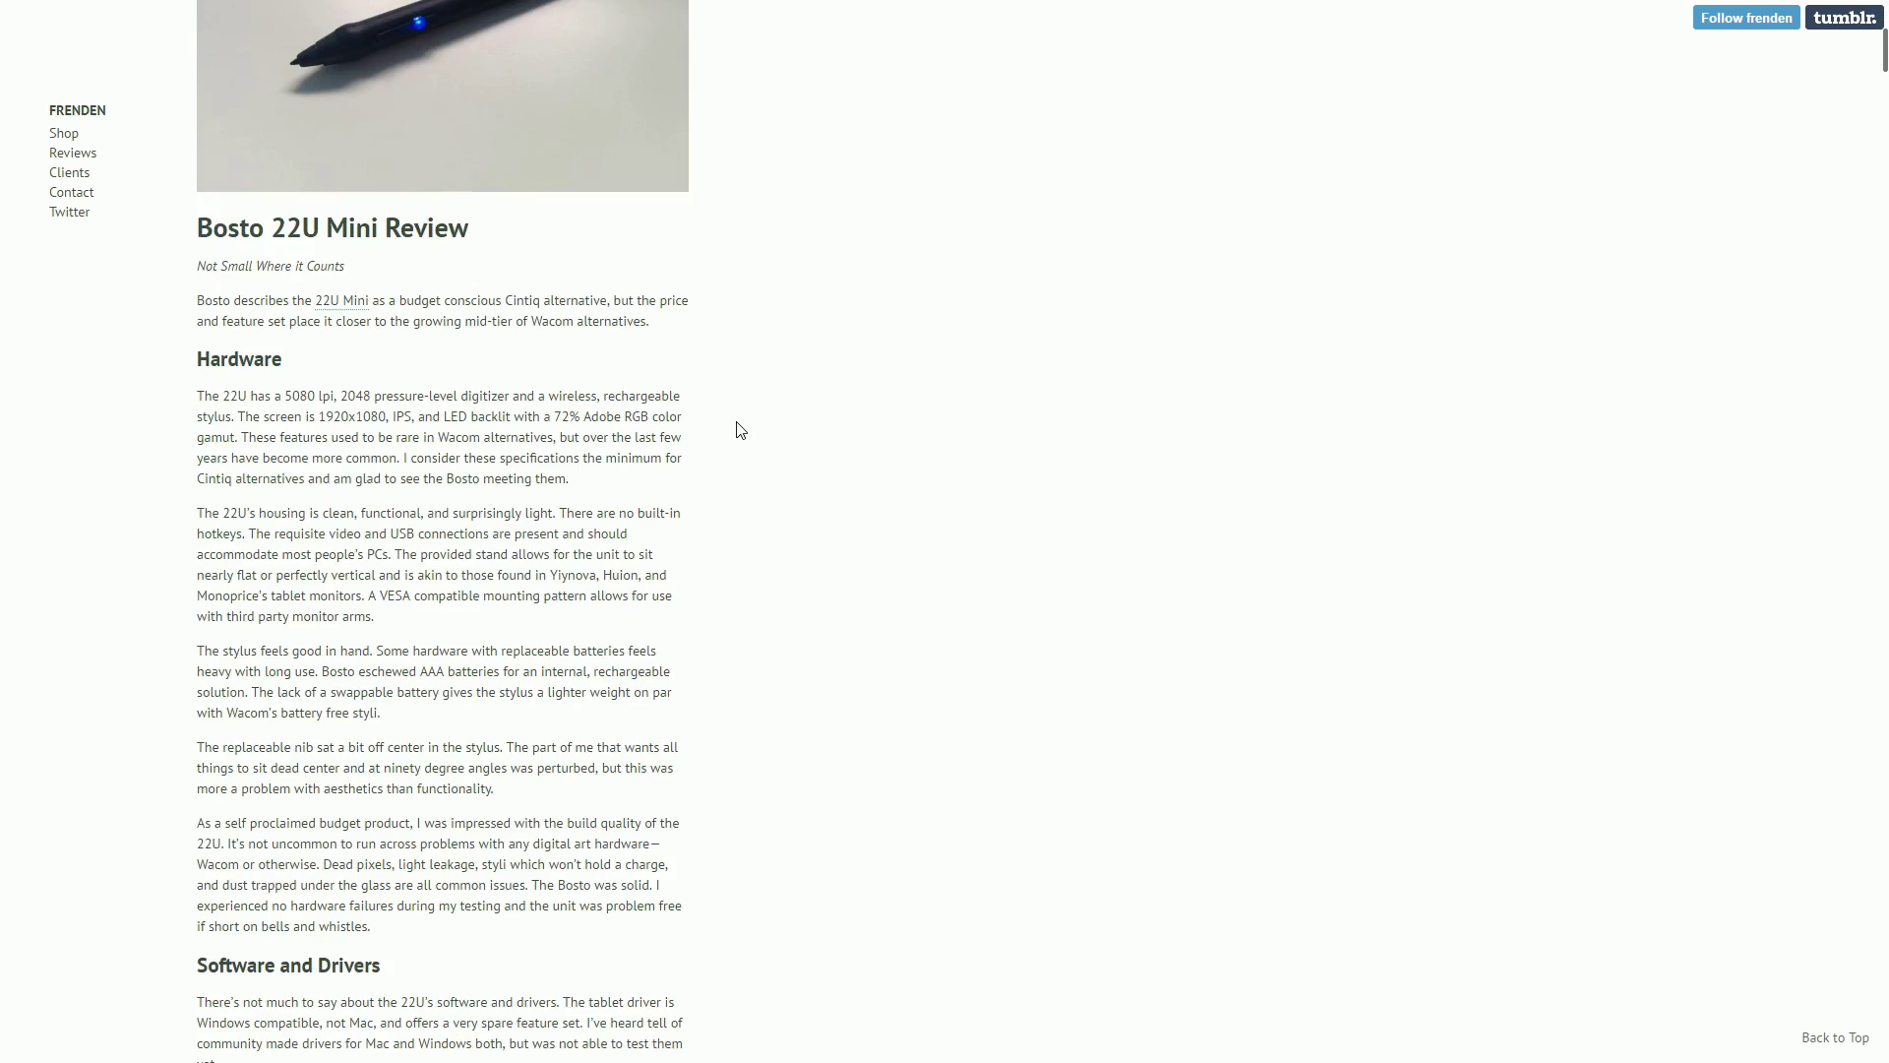
scroll(777, 429, "down", 15)
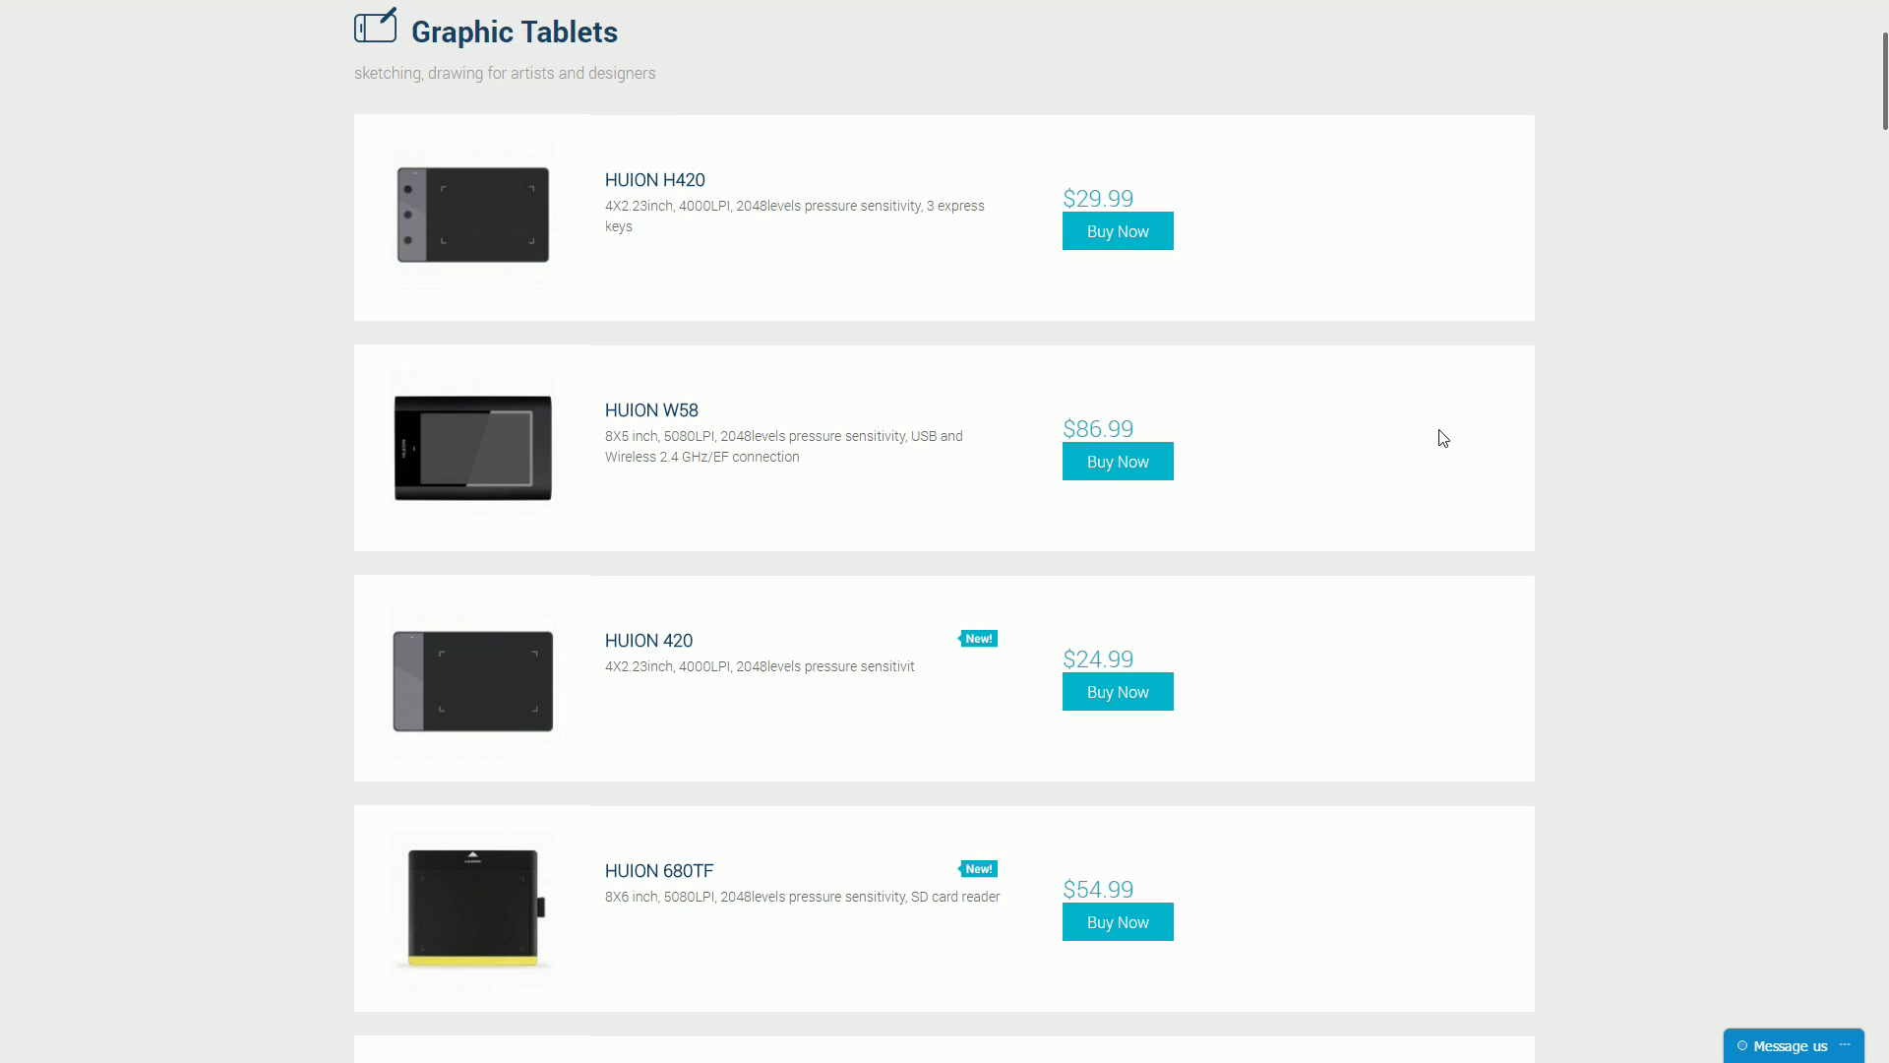
- Browse Huion's graphic tablets list and open the HUION H610 product page
scroll(1440, 436, "down", 2)
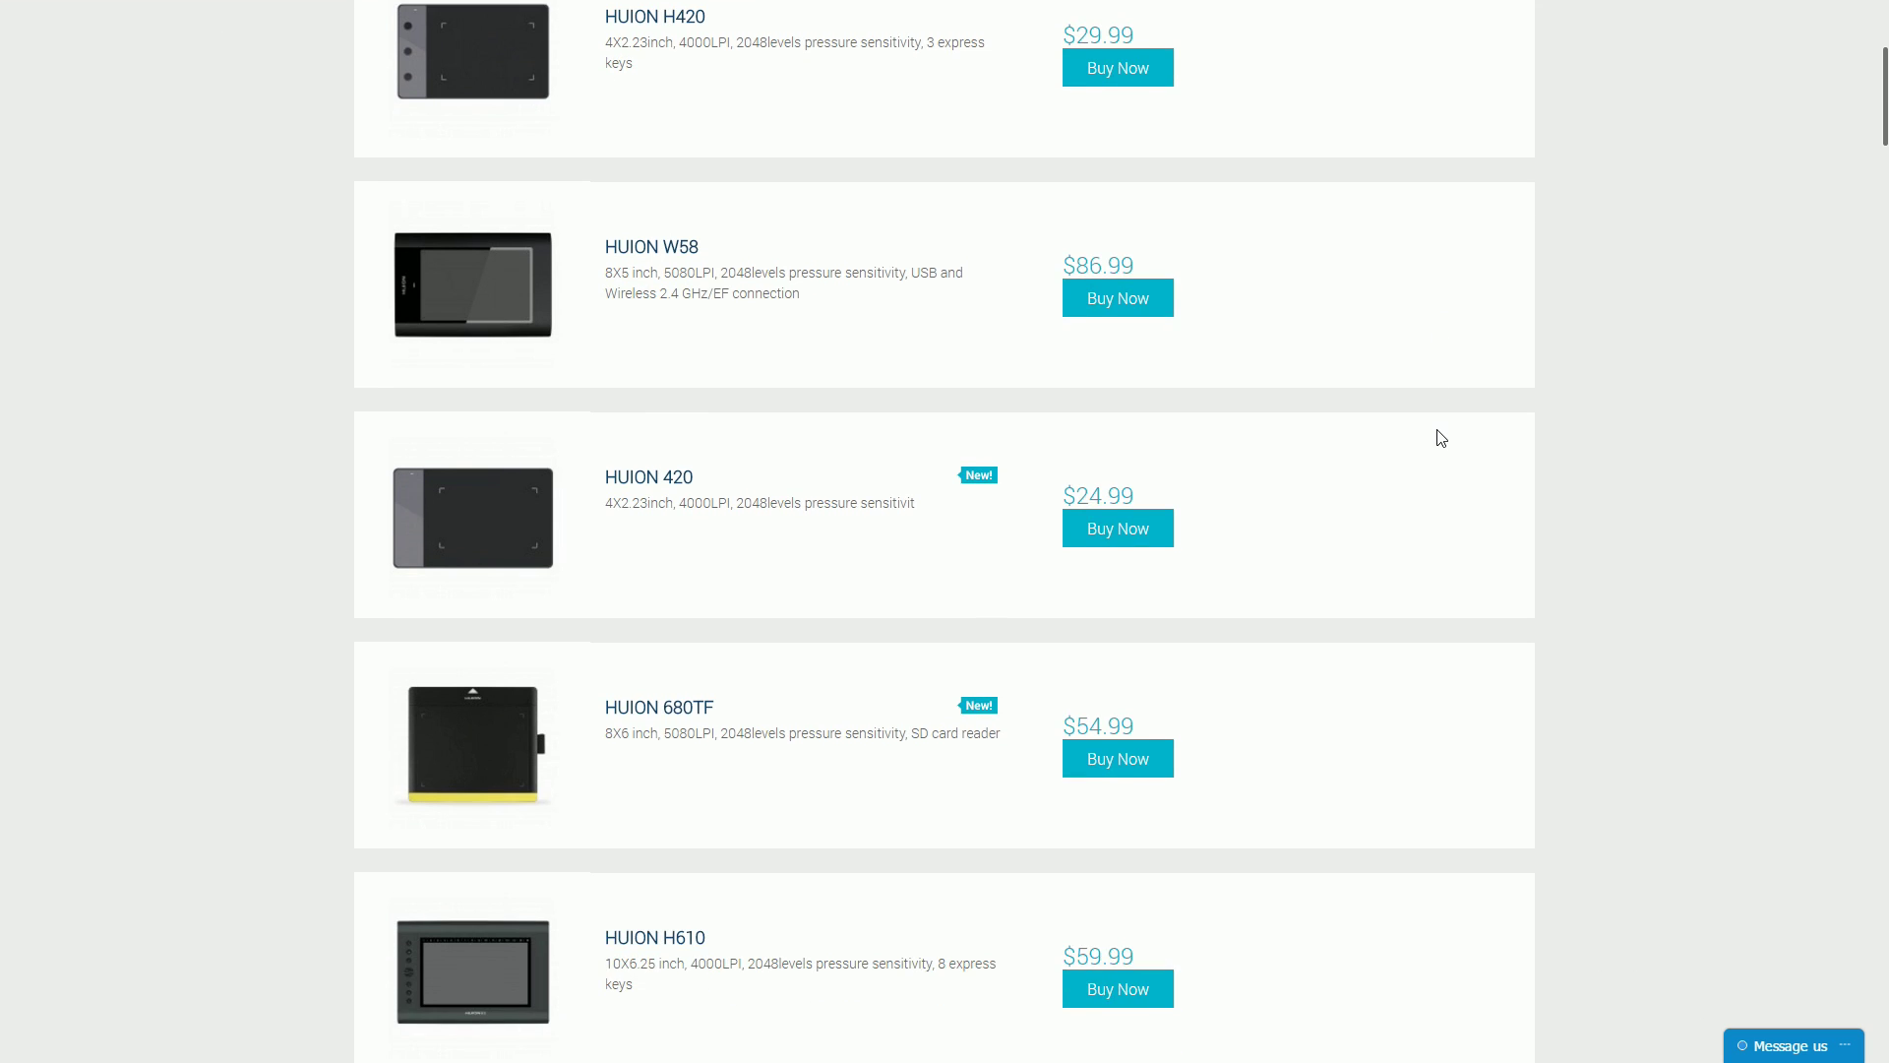
scroll(1440, 437, "down", 3)
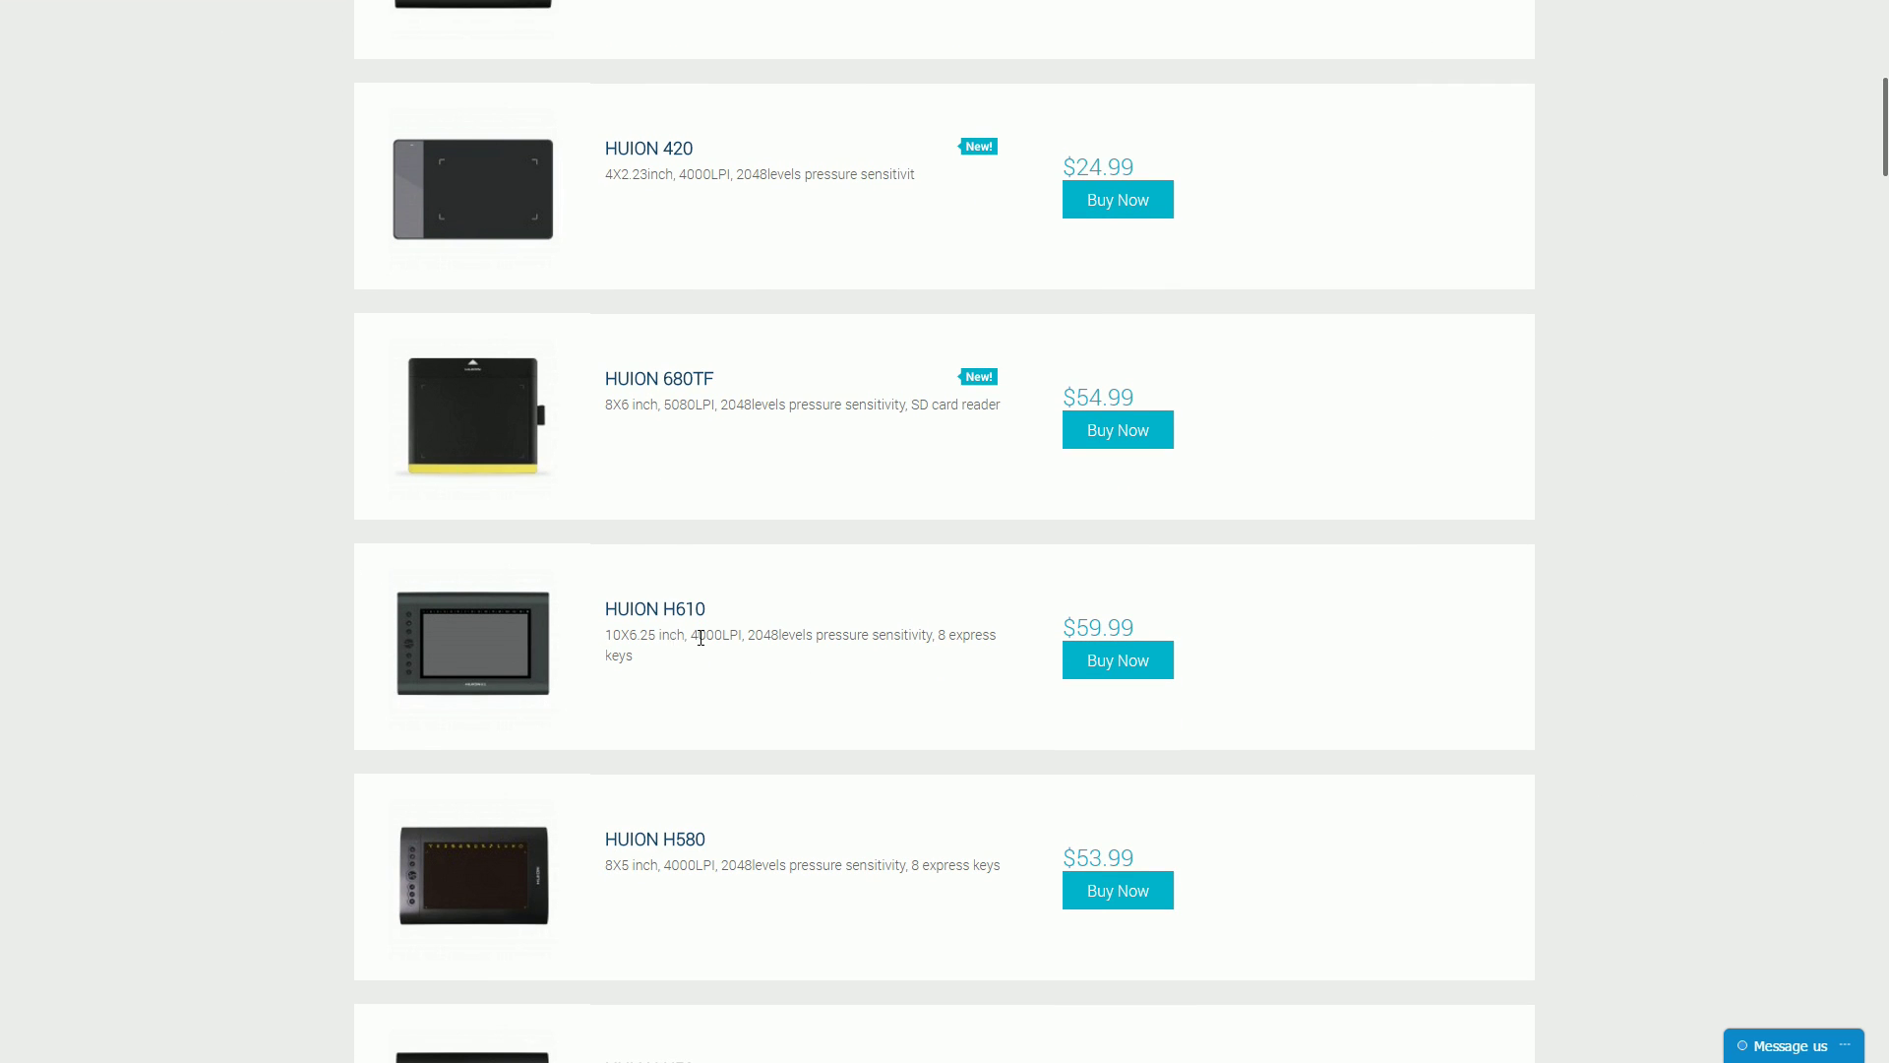
left_click(484, 641)
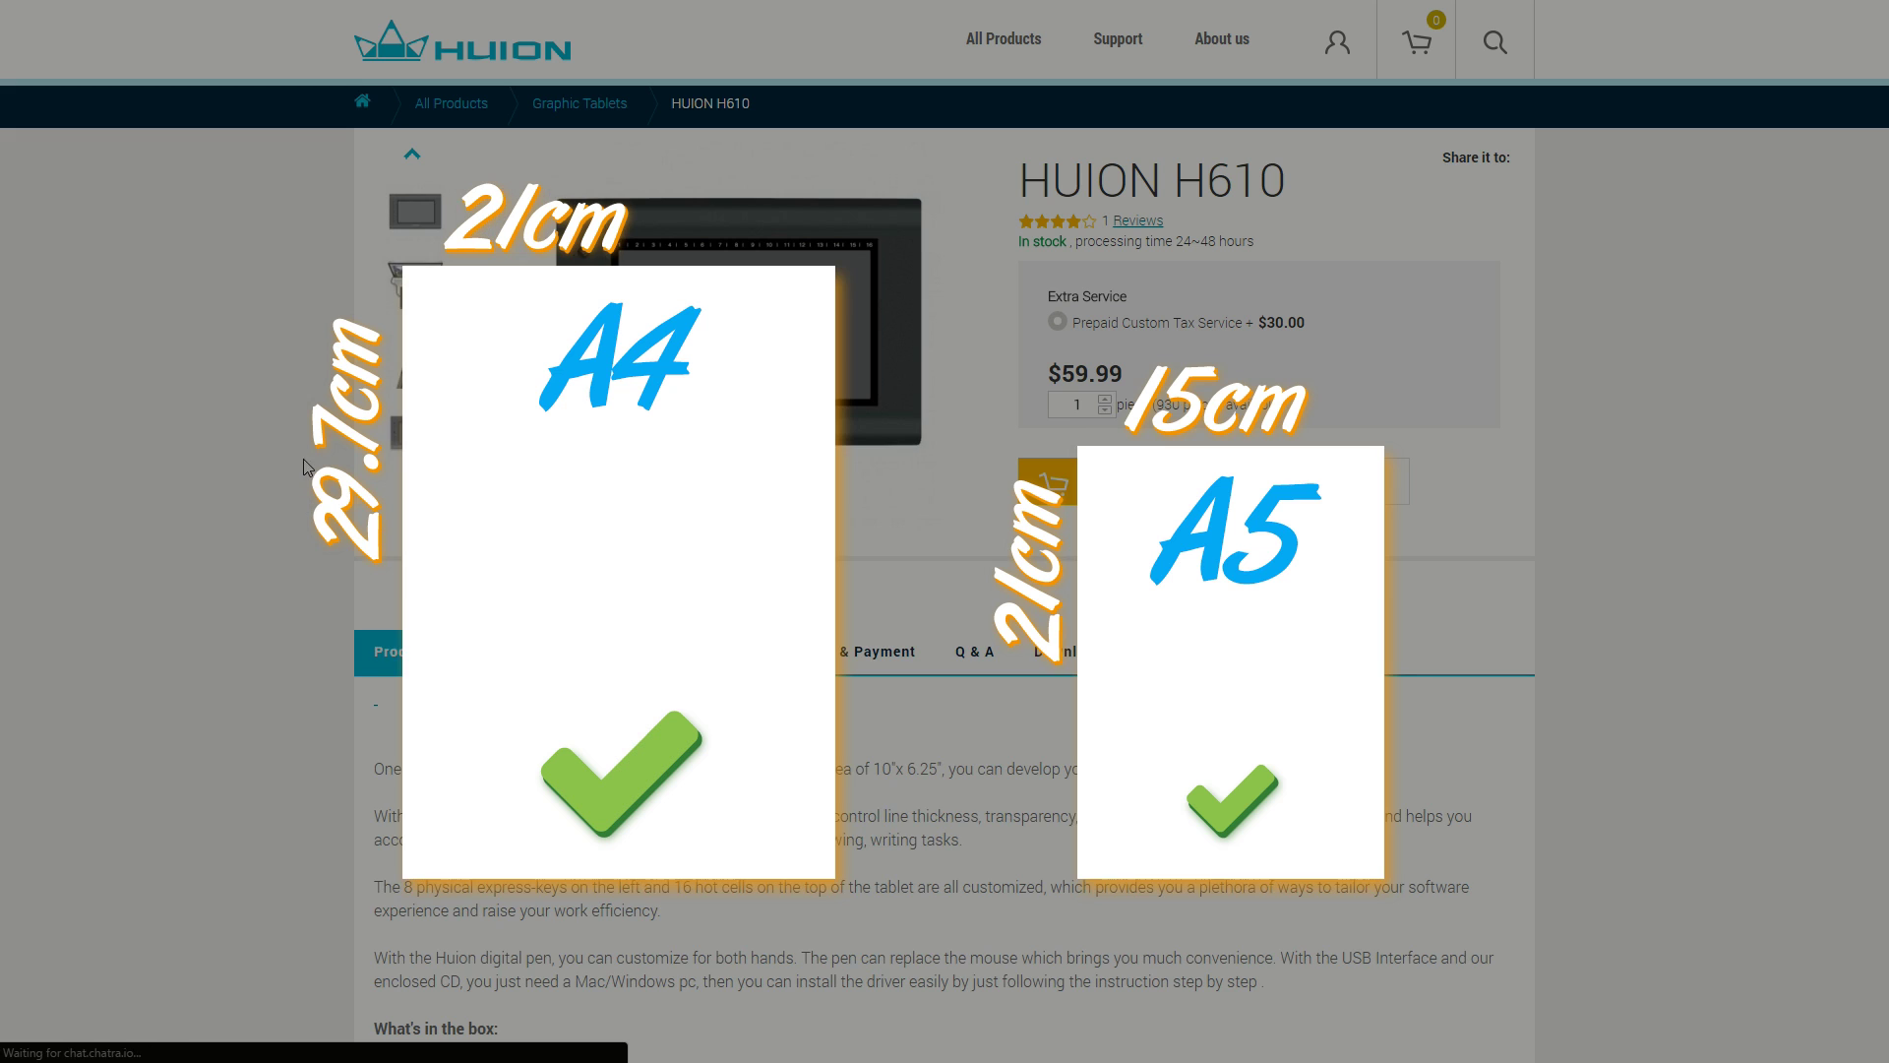
- Examine the HUION H610's side-view and in-use pictures and its product description
left_click(394, 366)
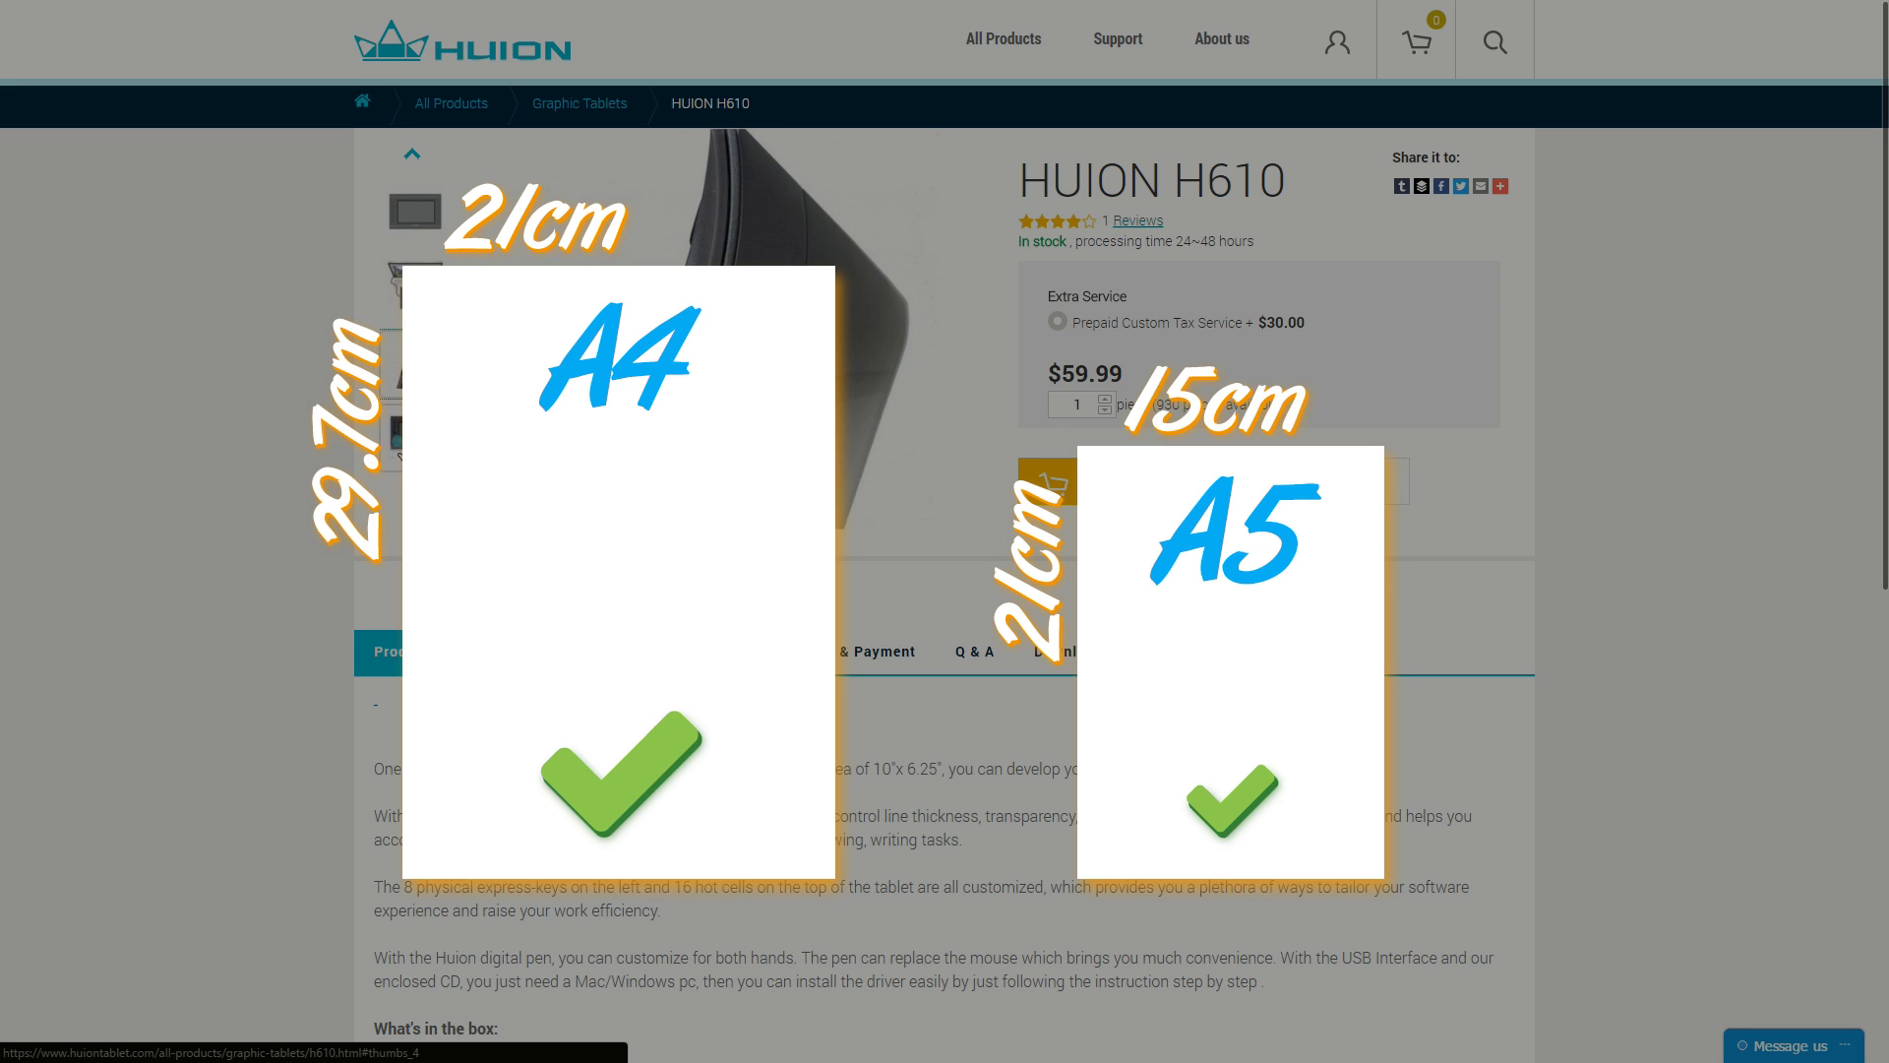
left_click(427, 277)
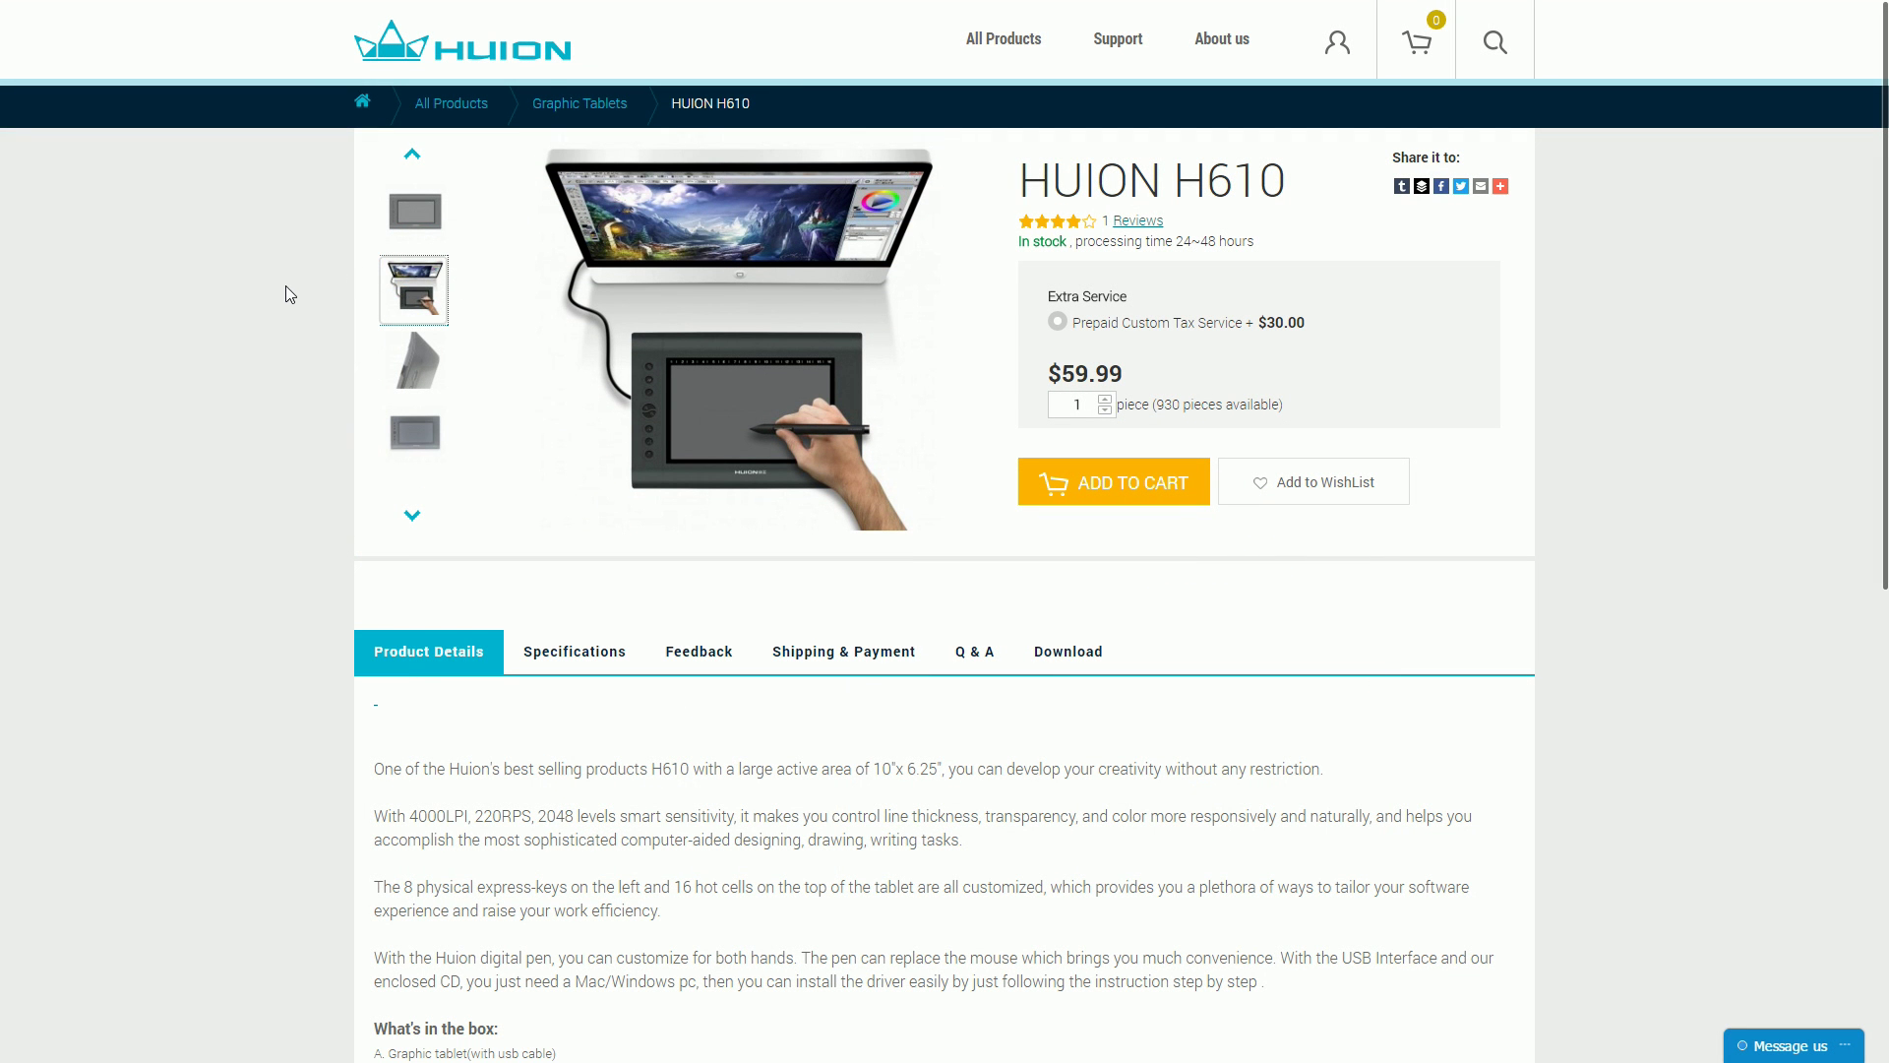
scroll(256, 317, "down", 3)
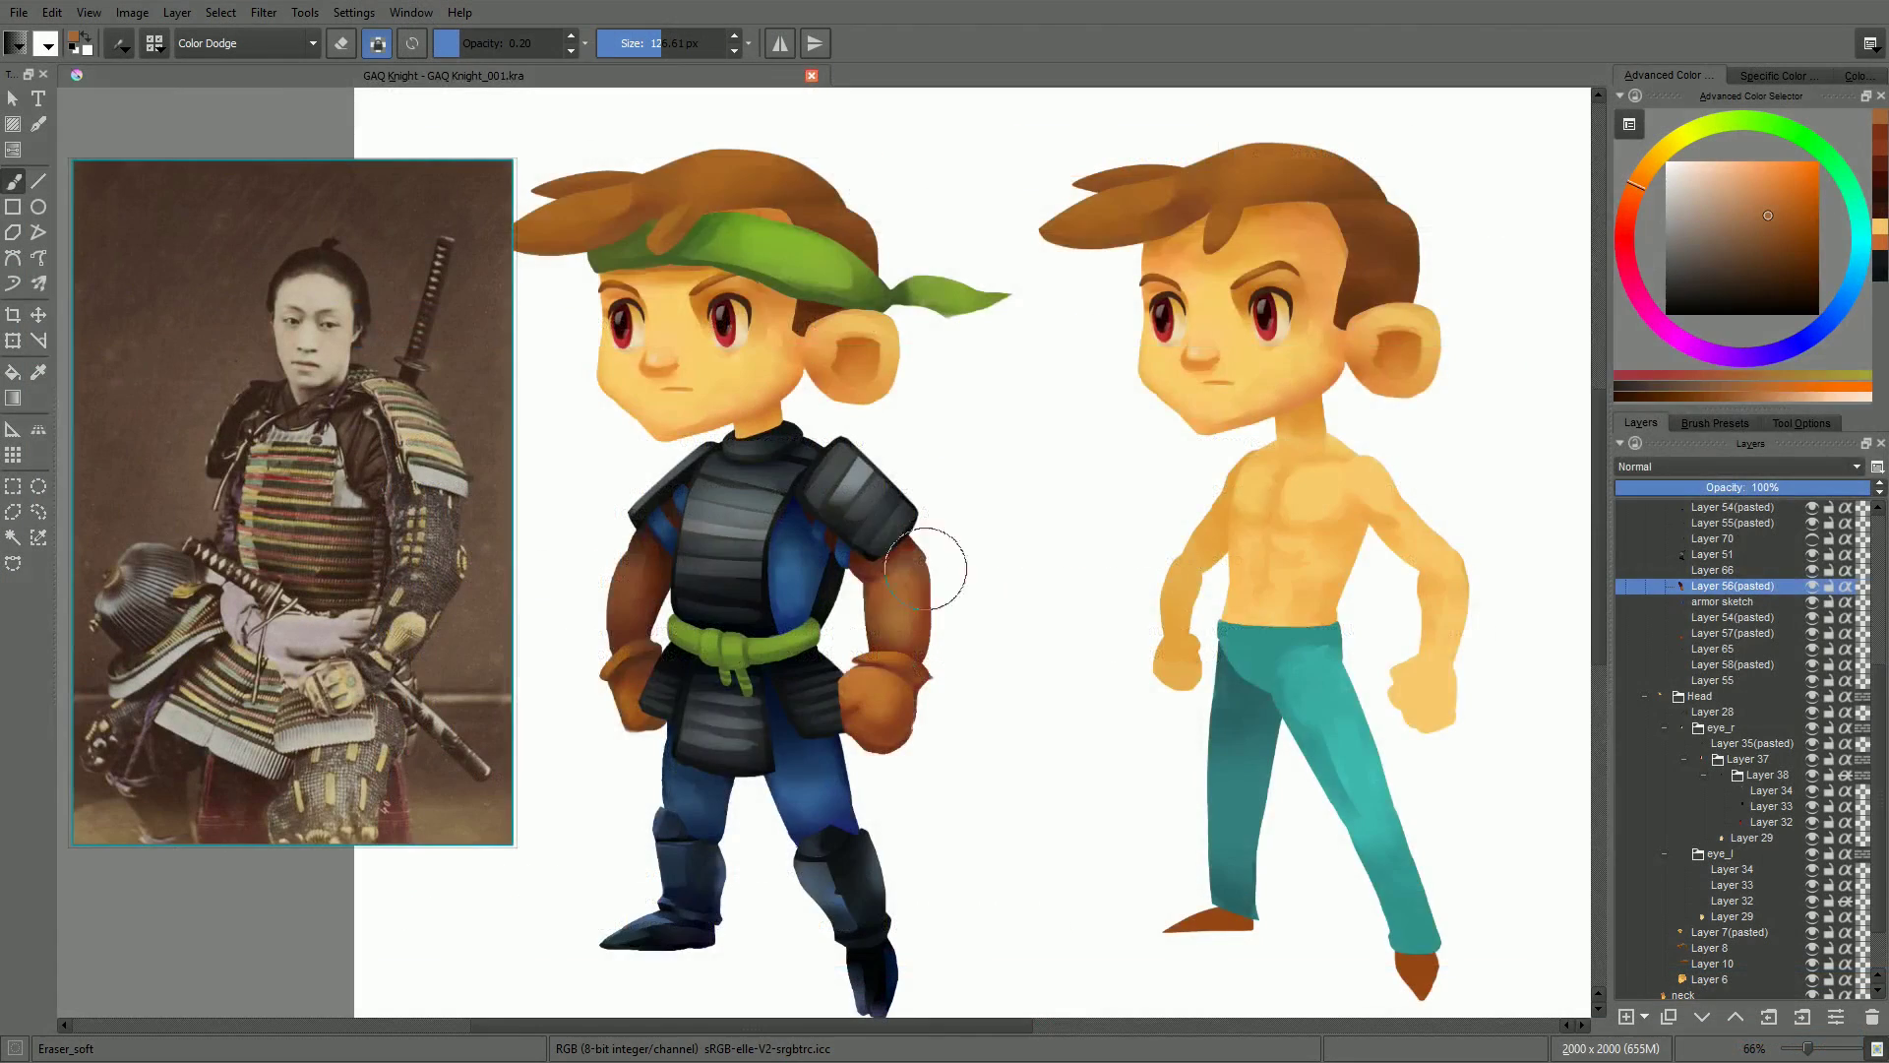
- Smooth the shading on the knight's bare arm below the shoulder plate with sampled skin tones and the Eraser_soft brush
scroll(926, 568, "up", 3)
left_click(1000, 563, "ctrl")
mouse_move(1033, 557)
left_mouse_down()
mouse_move(932, 596)
mouse_move(991, 546)
left_mouse_up()
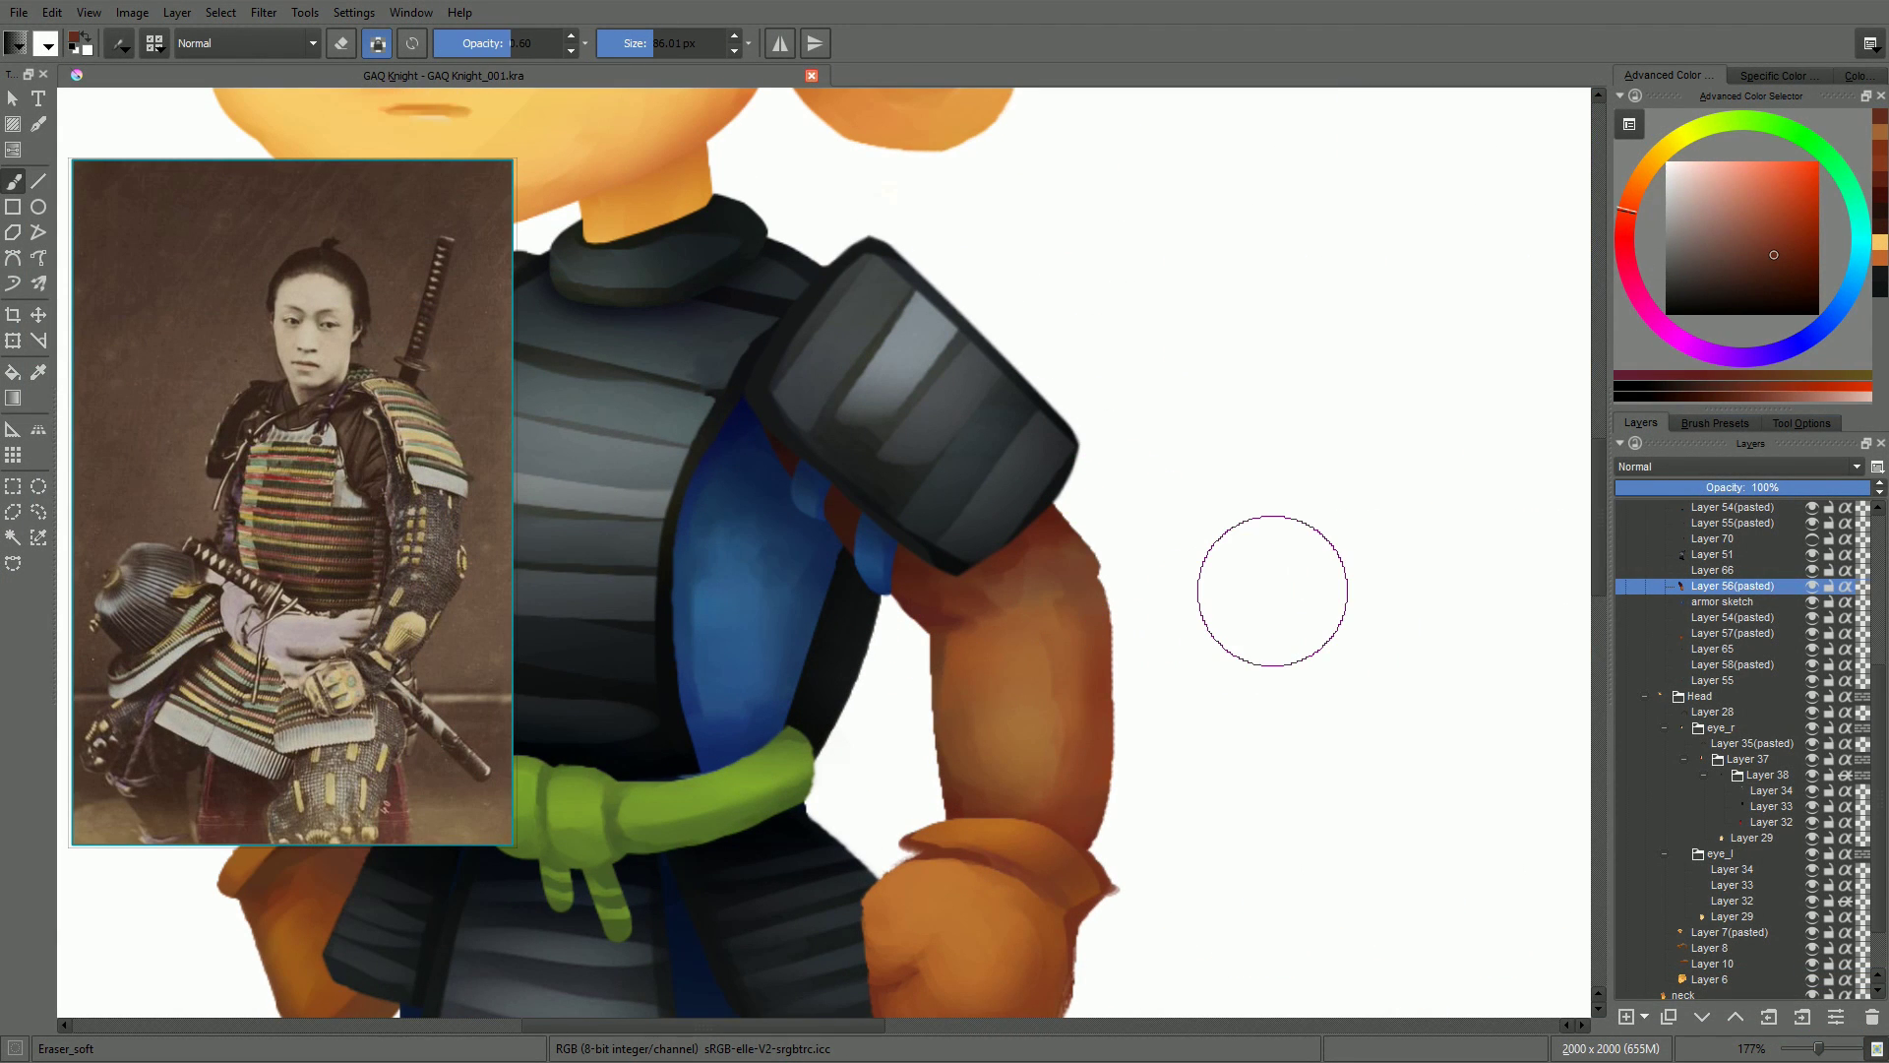
key("bracketleft")
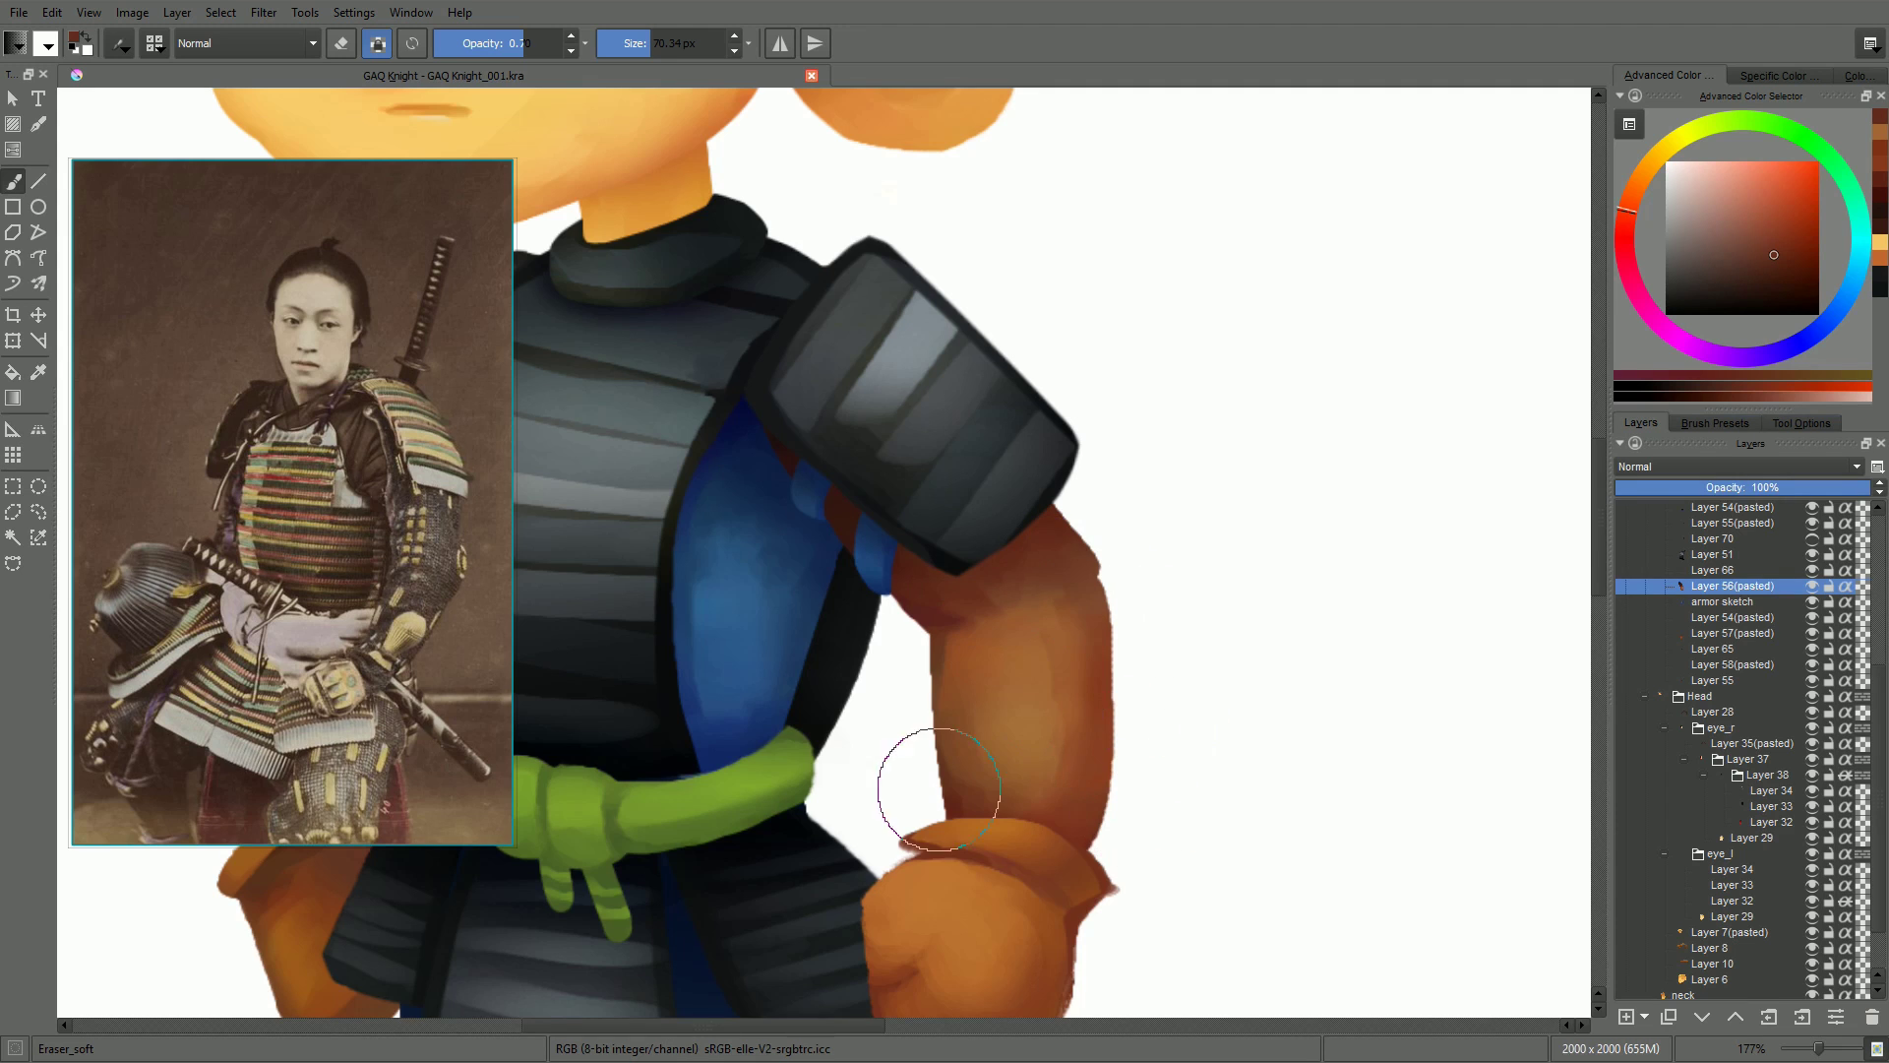
left_click_drag(954, 673, 1261, 652)
scroll(1261, 652, "down", 1)
key("Page_Up")
left_click_drag(1250, 481, 1292, 624)
left_click_drag(1128, 482, 1101, 581)
mouse_move(1060, 776)
left_mouse_down()
mouse_move(1059, 676)
mouse_move(1033, 624)
left_mouse_up()
left_click_drag(1177, 742, 925, 580)
- Select the gloved hand's layer and repaint its thumb and contour with sampled oranges, switching to the Flat_Moist brush
key("r")
left_click(986, 613)
right_click(987, 612)
left_click(876, 587)
key("e")
left_click(911, 547, "ctrl")
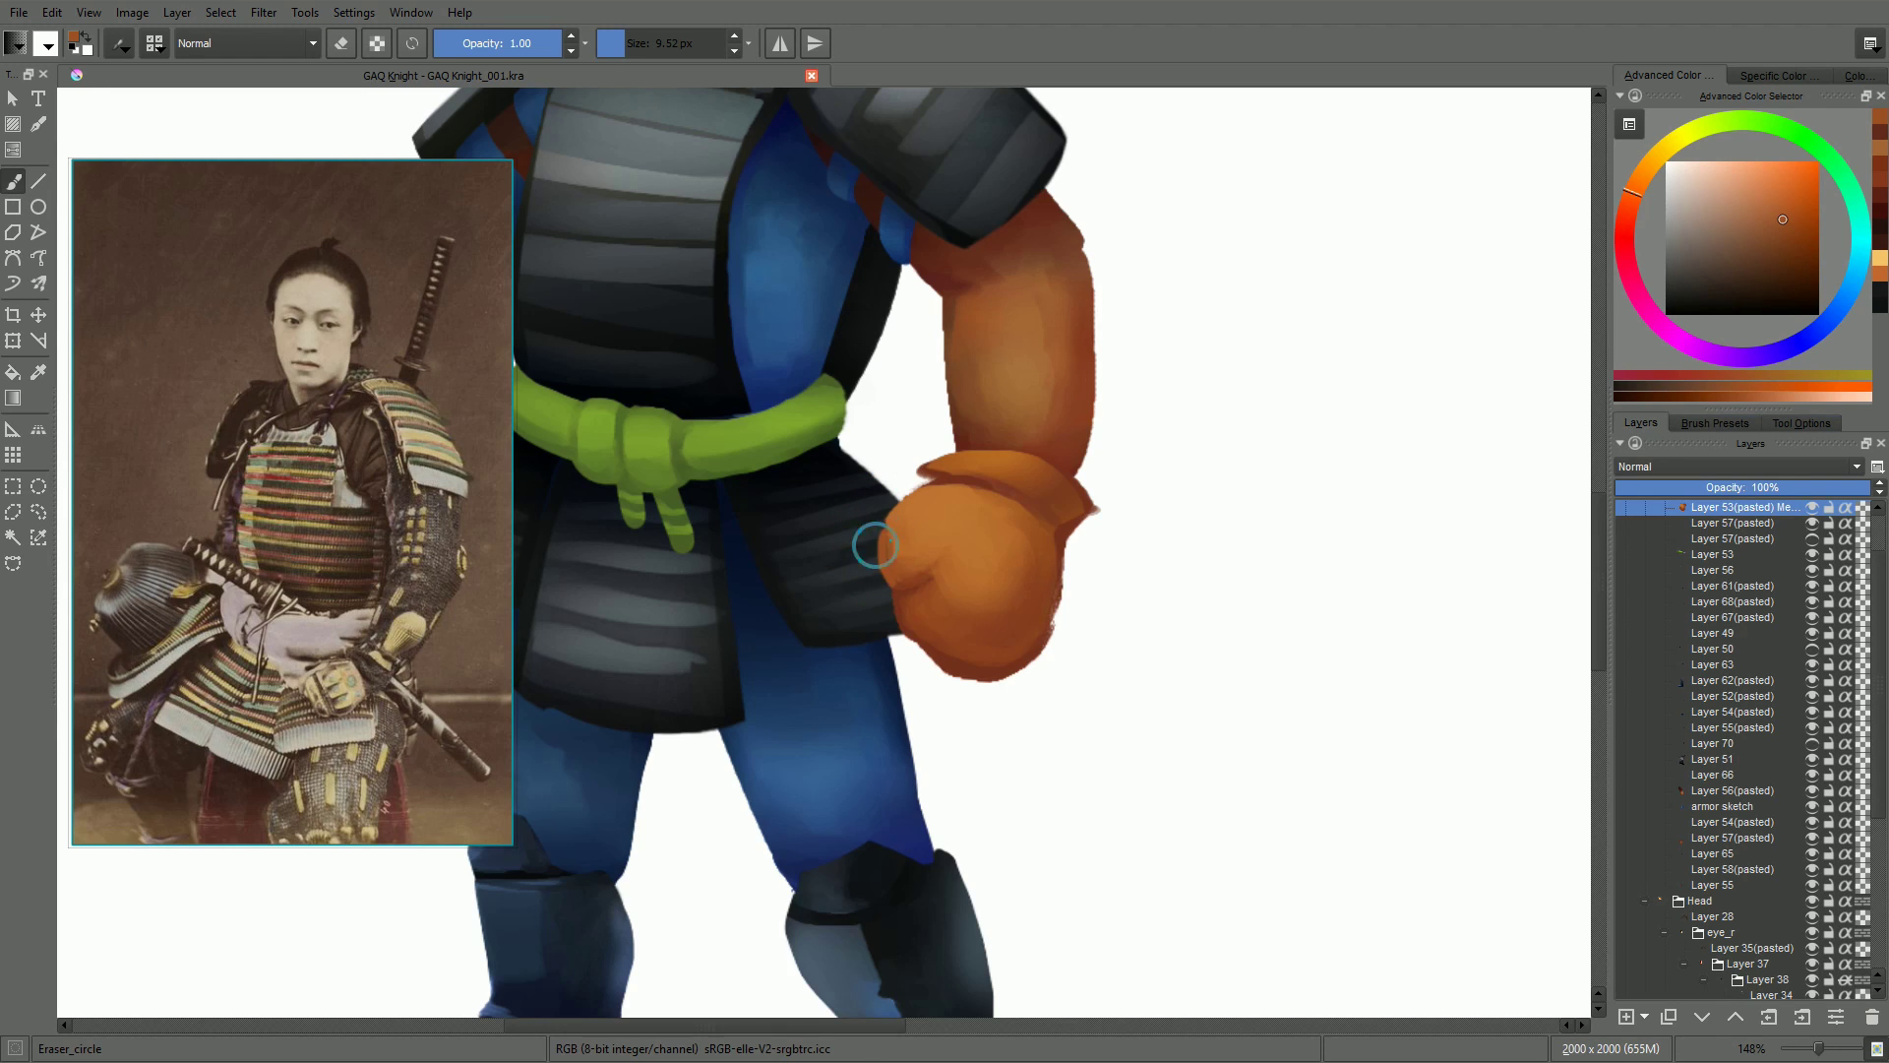
right_click(948, 567)
left_click(992, 669)
left_click(916, 532, "ctrl")
left_click(892, 578, "ctrl")
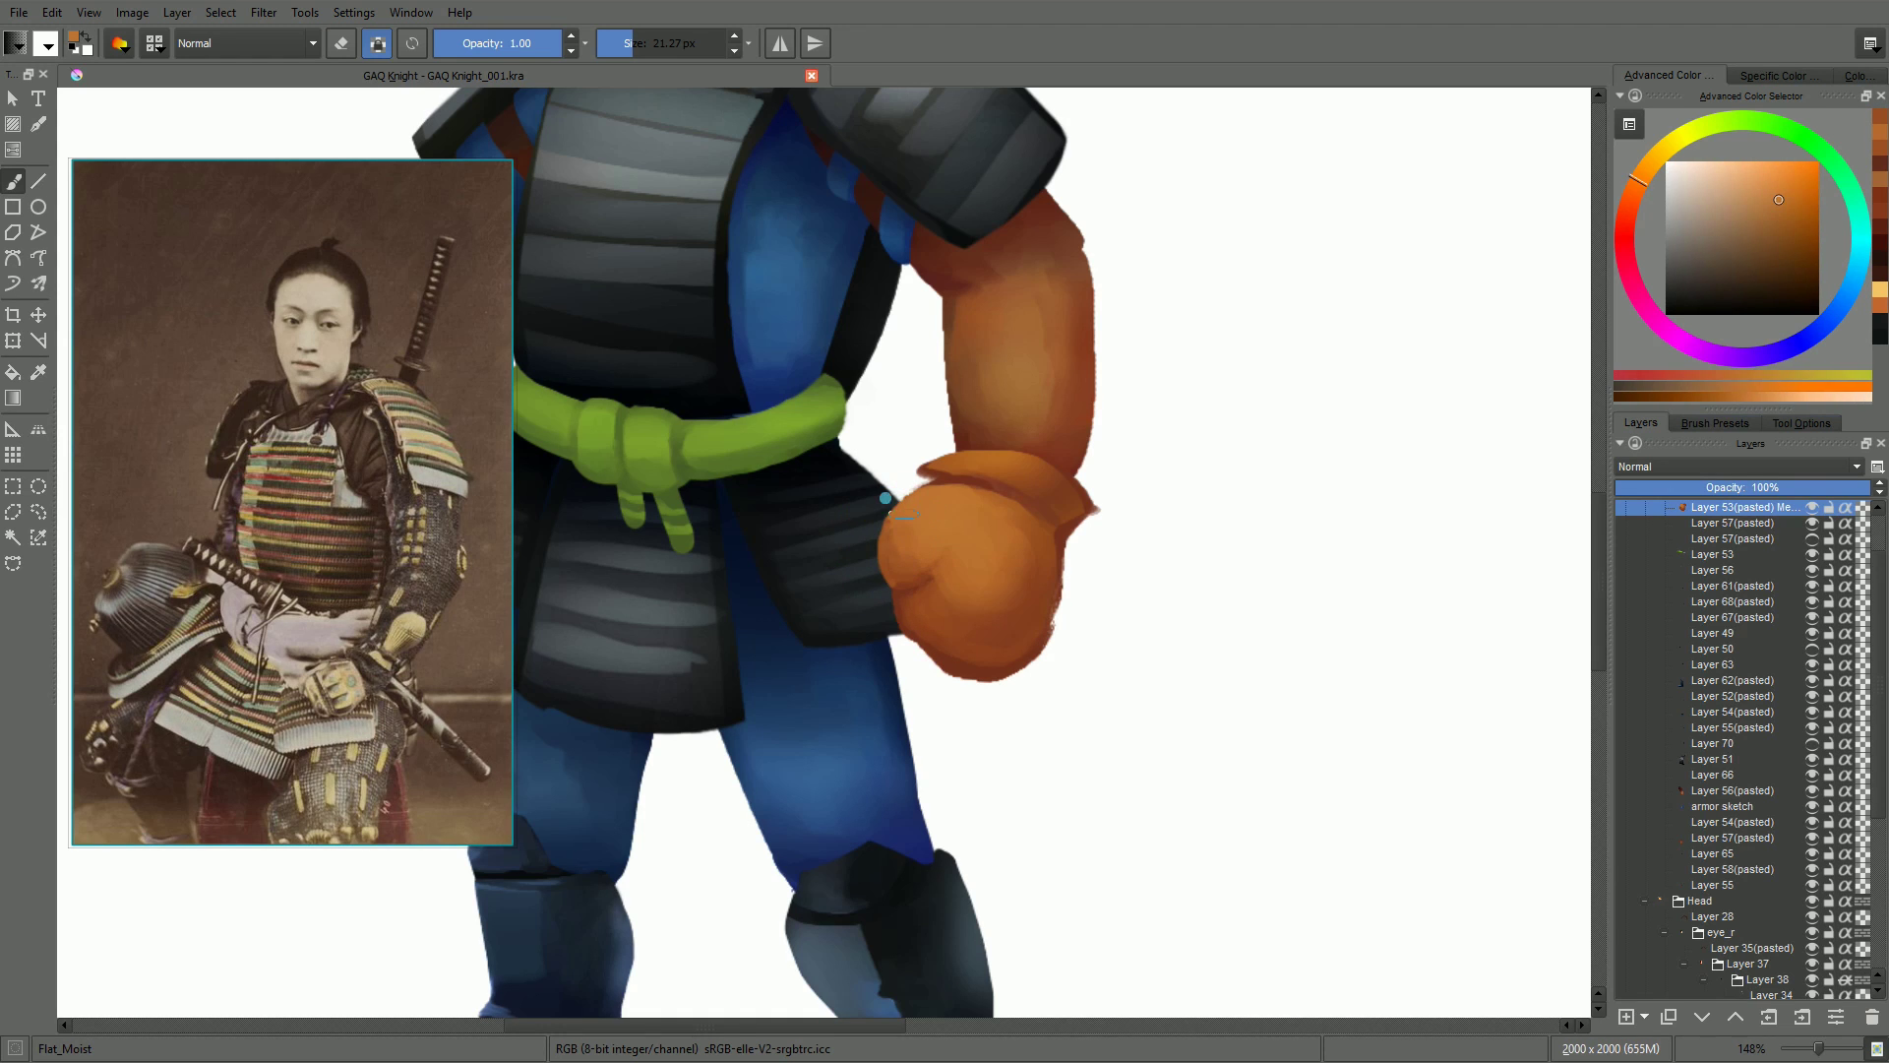
left_click_drag(898, 557, 889, 512)
left_click(934, 534, "ctrl")
left_click_drag(920, 591, 895, 499)
left_click_drag(1084, 600, 1069, 689)
- Select Layer 56(pasted) and refine the upper arm's shading with sampled skin tones and the Flat_Moist brush
left_click(1731, 790)
left_click(1037, 462, "ctrl")
left_click_drag(1122, 467, 1137, 376)
right_click(1215, 394)
left_click(1208, 401)
right_click(1200, 407)
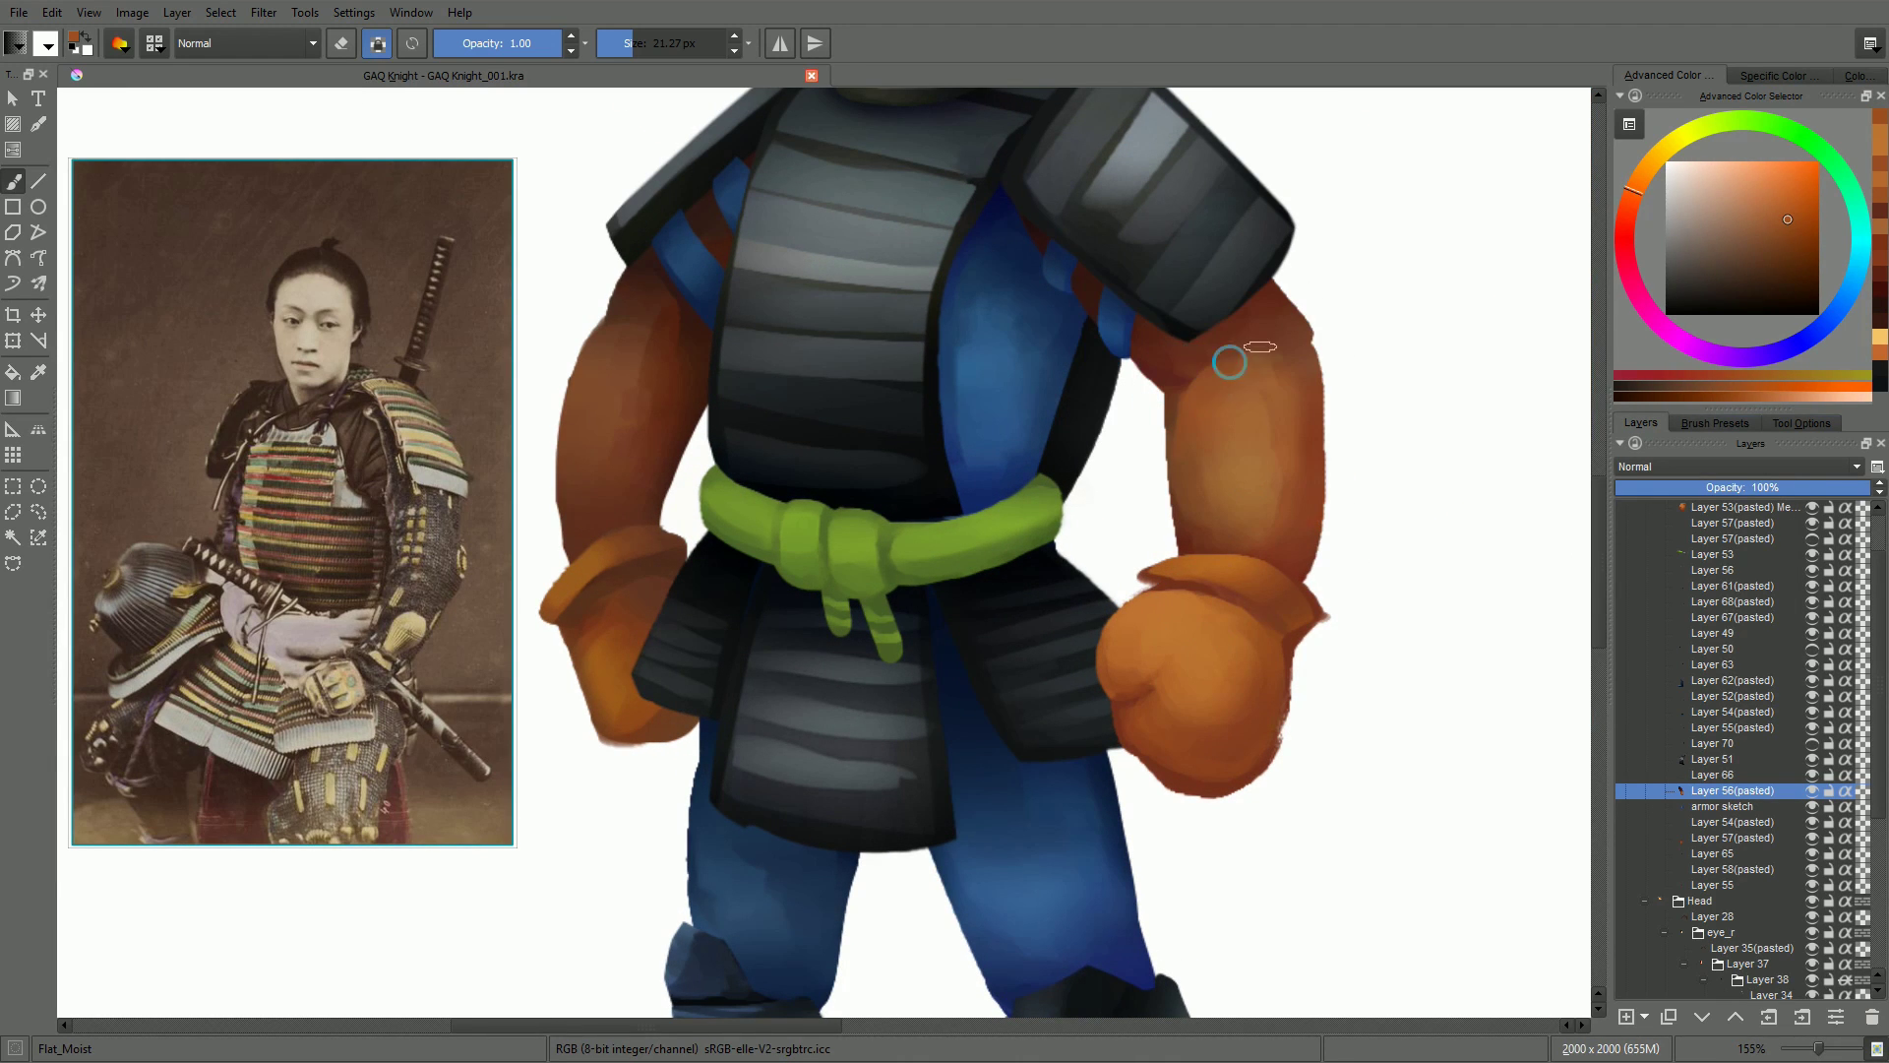
left_click_drag(1189, 366, 1164, 362)
left_click(1203, 405, "ctrl")
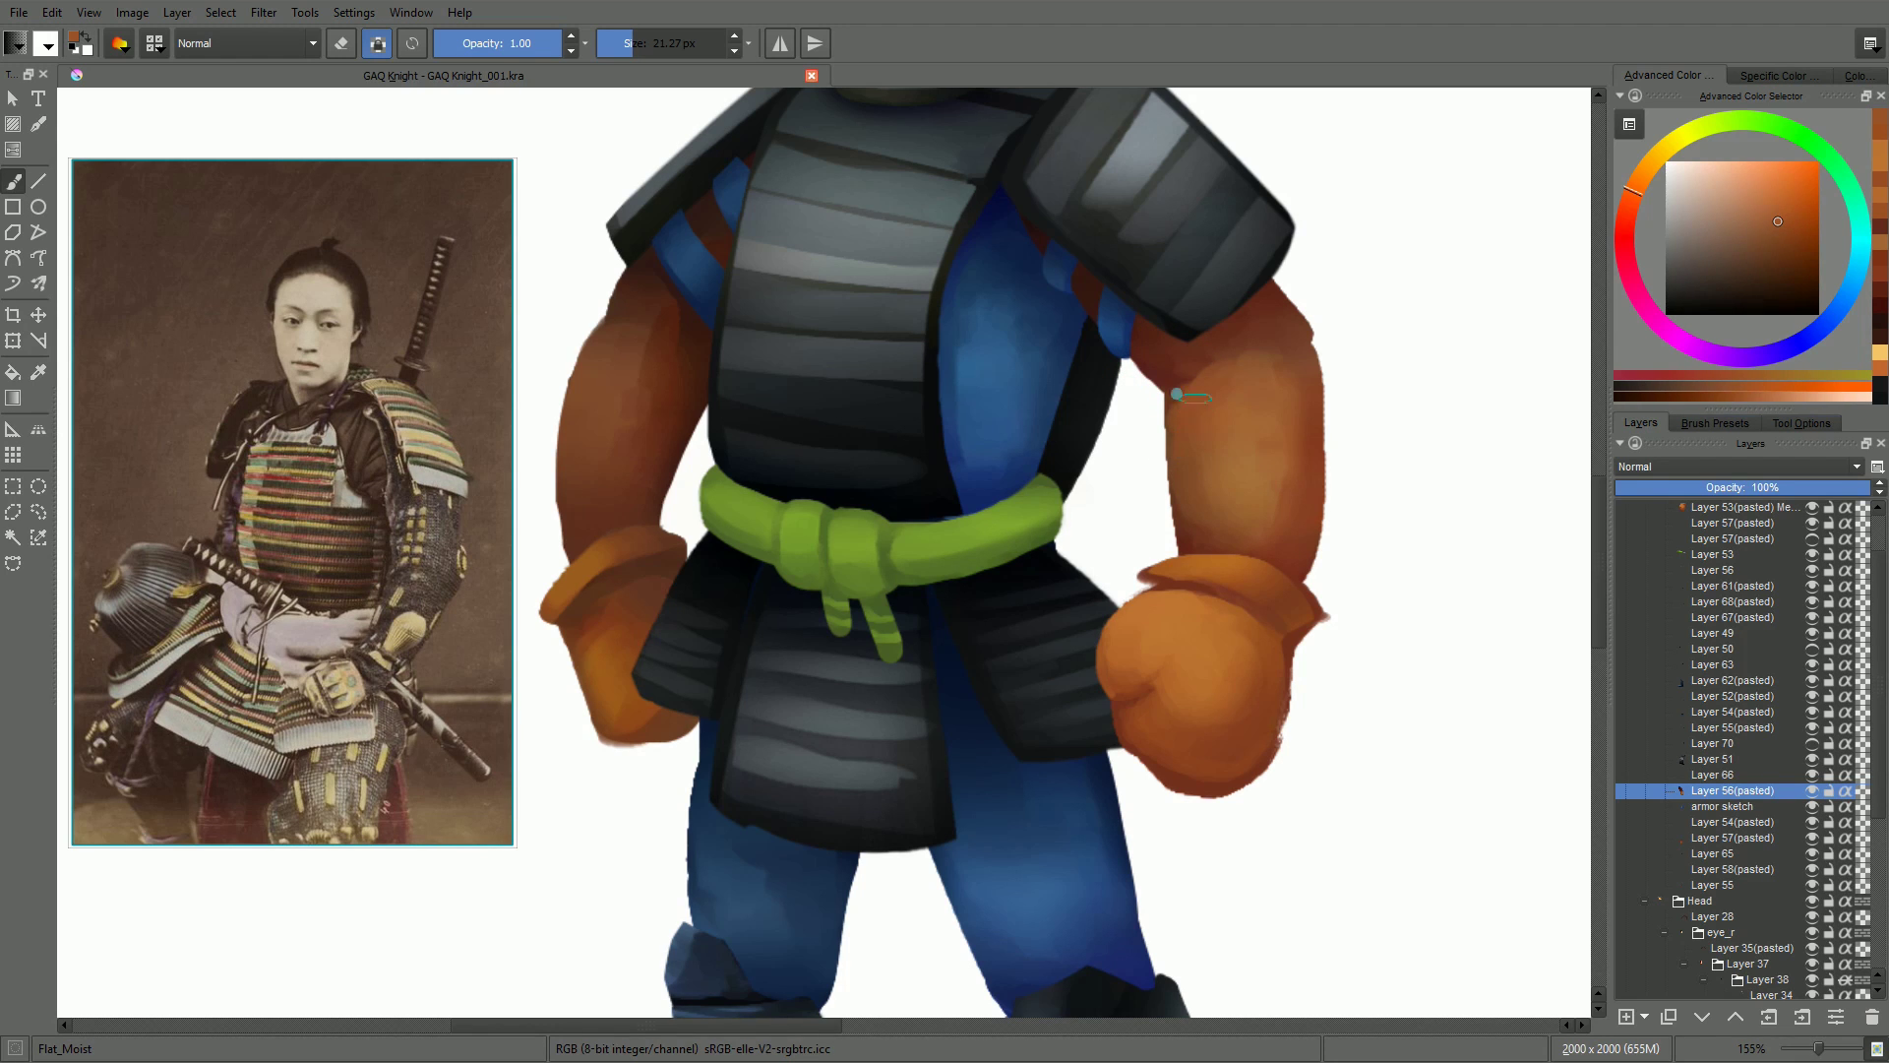
left_click_drag(1228, 484, 1242, 585)
- Select Layer 61(pasted) and clean up its edges around the blue trousers with the Flat_Moist brush in erase mode
left_click_drag(1041, 490, 1007, 504)
left_click_drag(1024, 440, 1082, 162)
key("r")
left_click(987, 446)
left_click_drag(1112, 617, 1120, 497)
key("e")
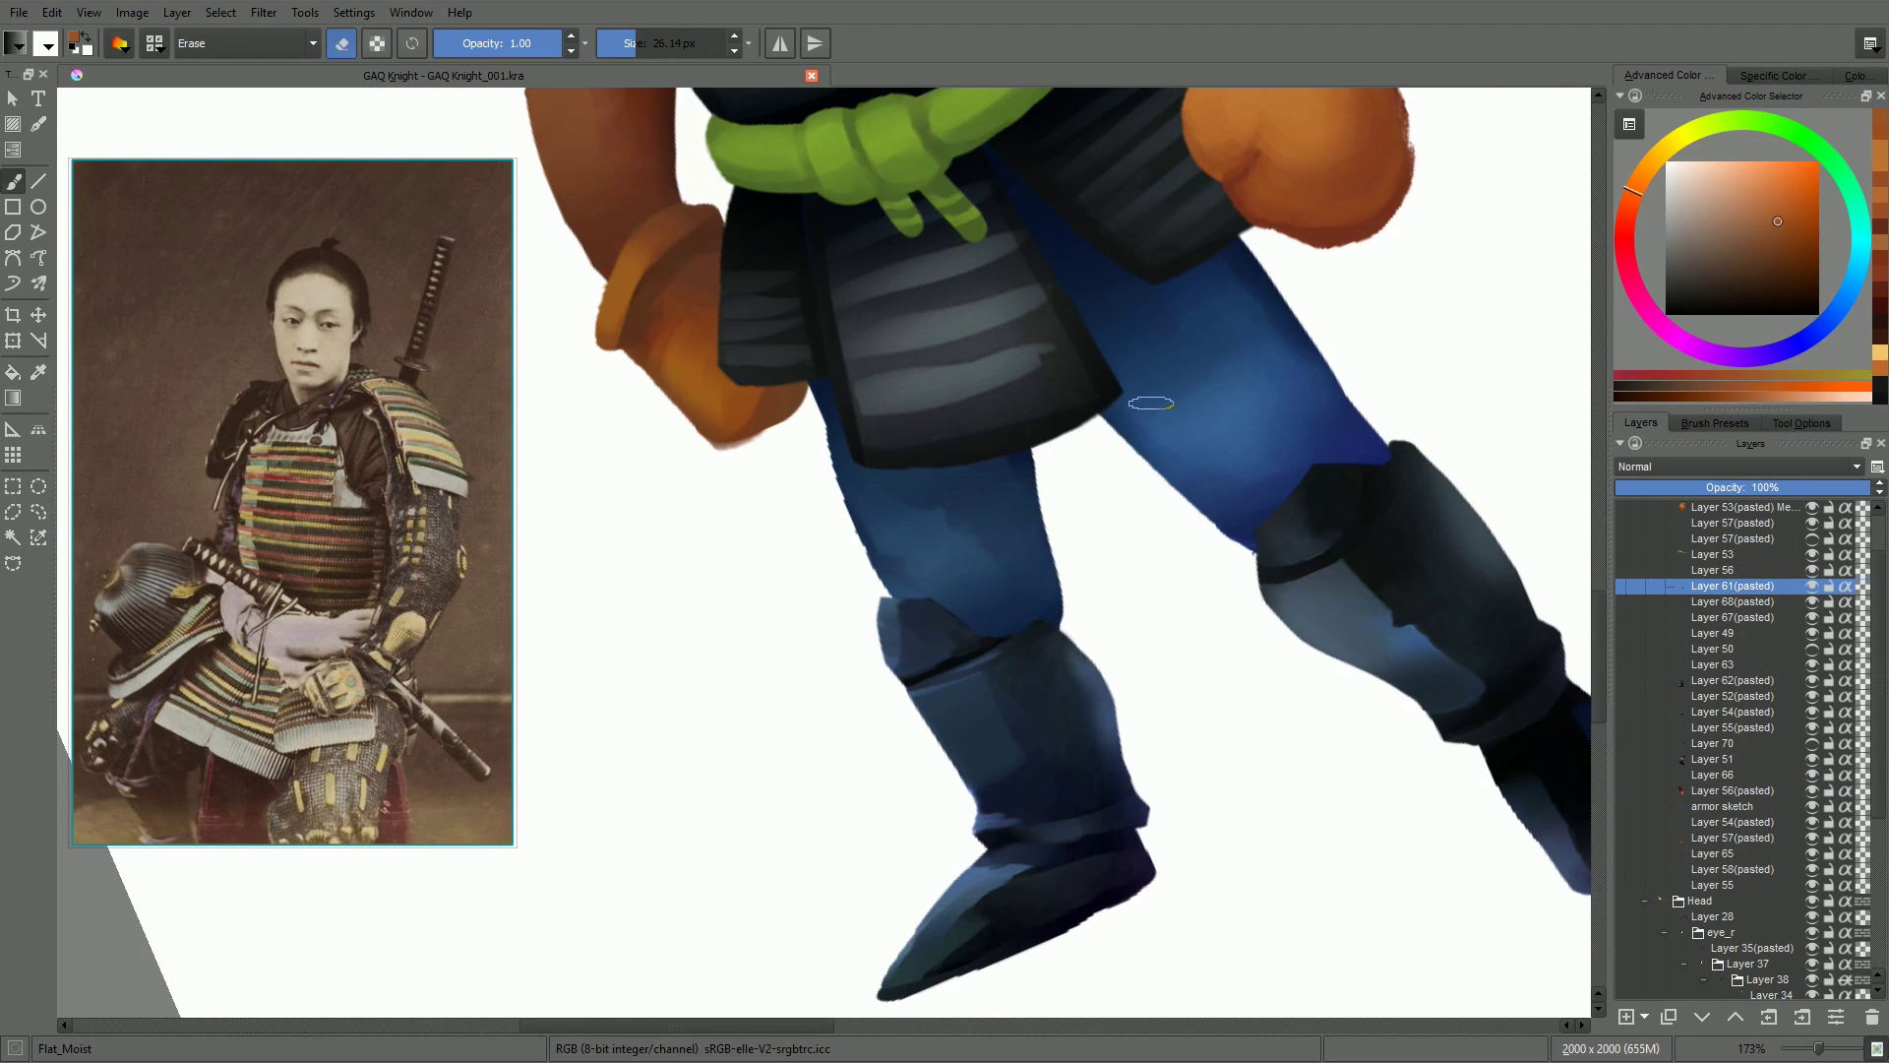
left_click_drag(1169, 348, 1244, 438)
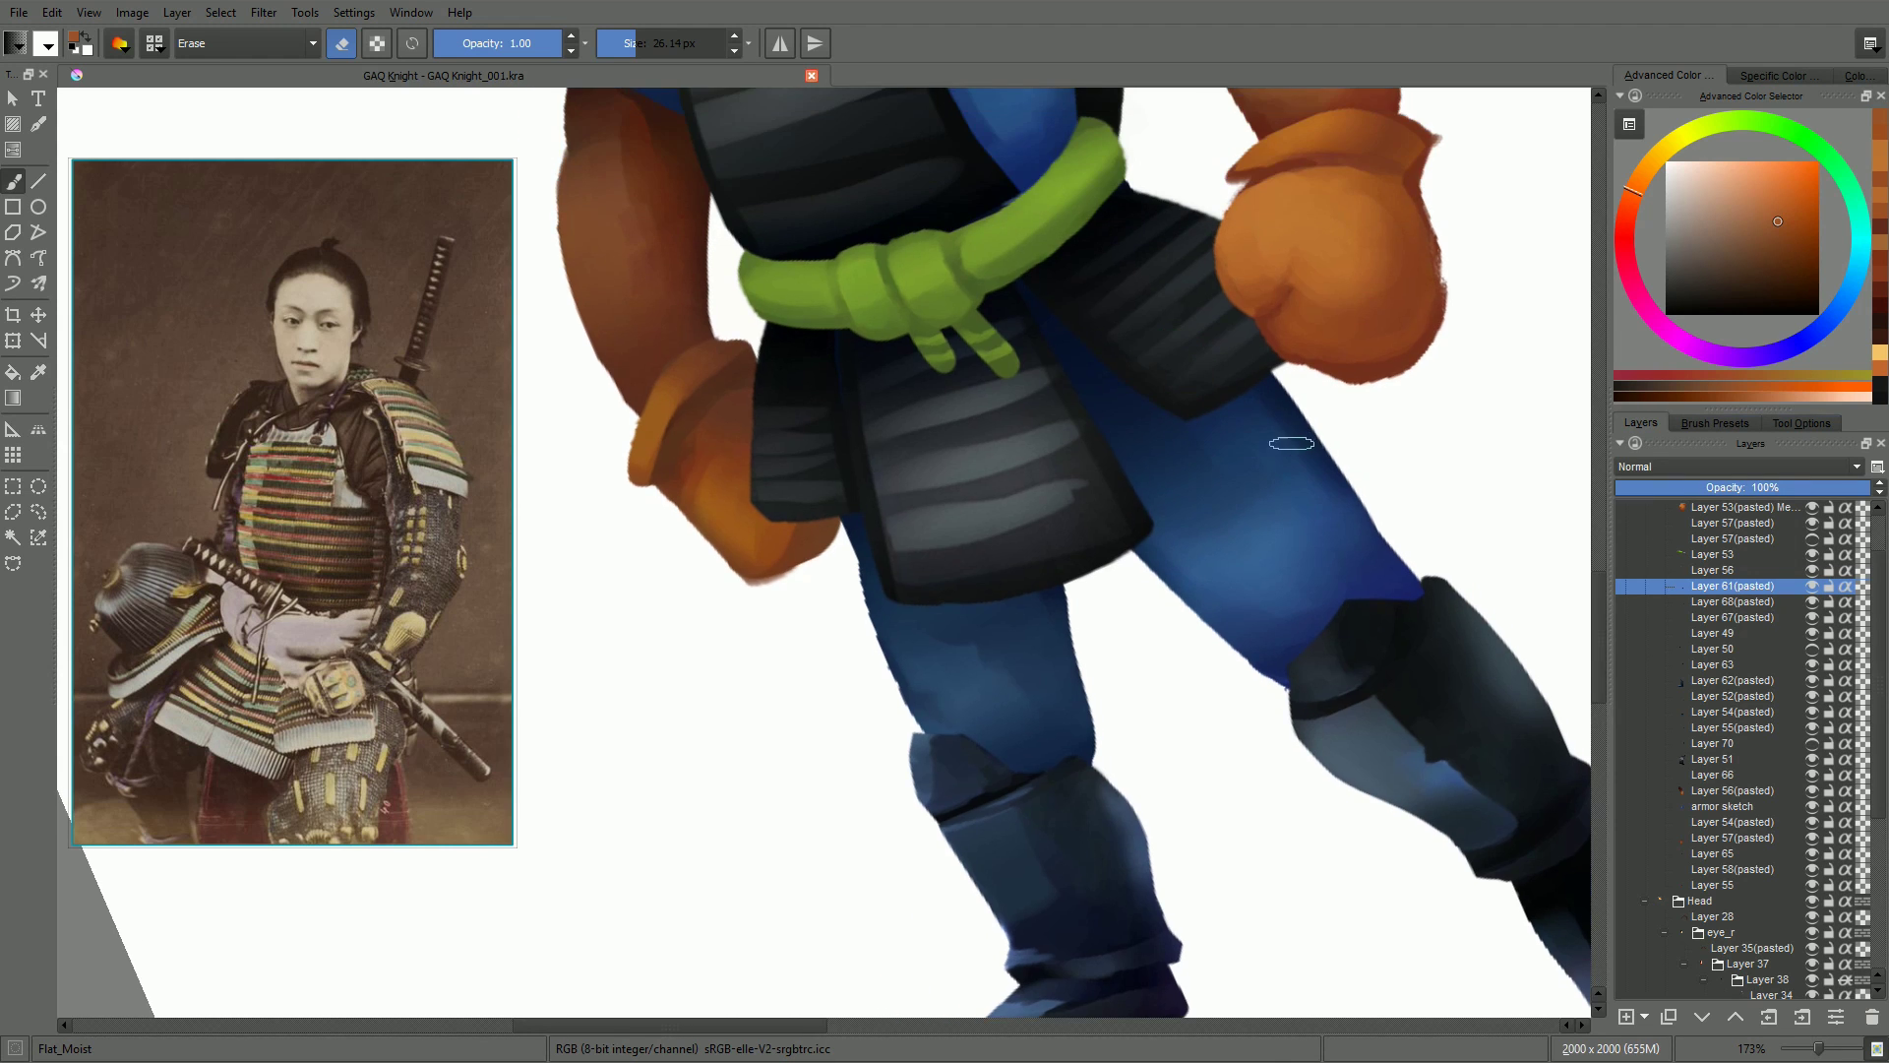
- Reset the canvas rotation, fit both characters in view, and save the knight painting
key("5")
left_click_drag(1088, 371, 1131, 582)
left_click_drag(1123, 443, 1123, 626)
left_click_drag(1090, 456, 1125, 570)
key("ctrl+s")
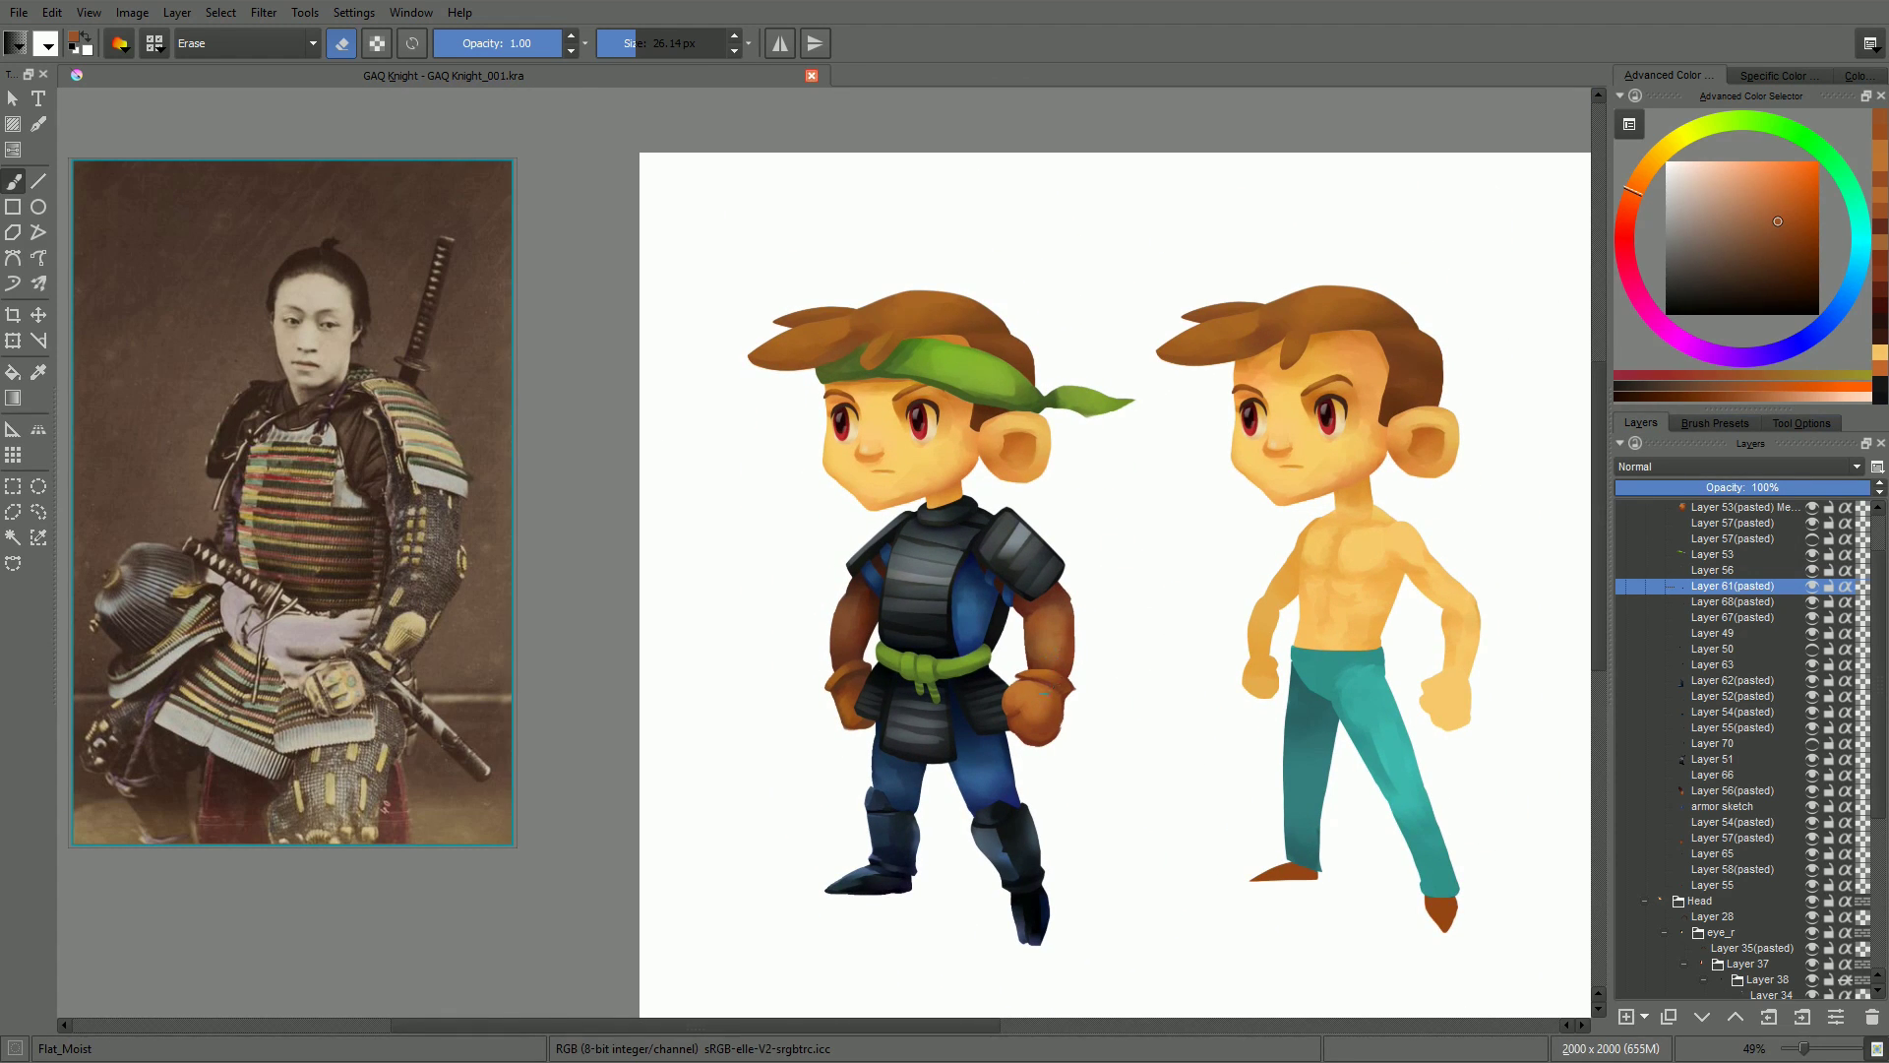